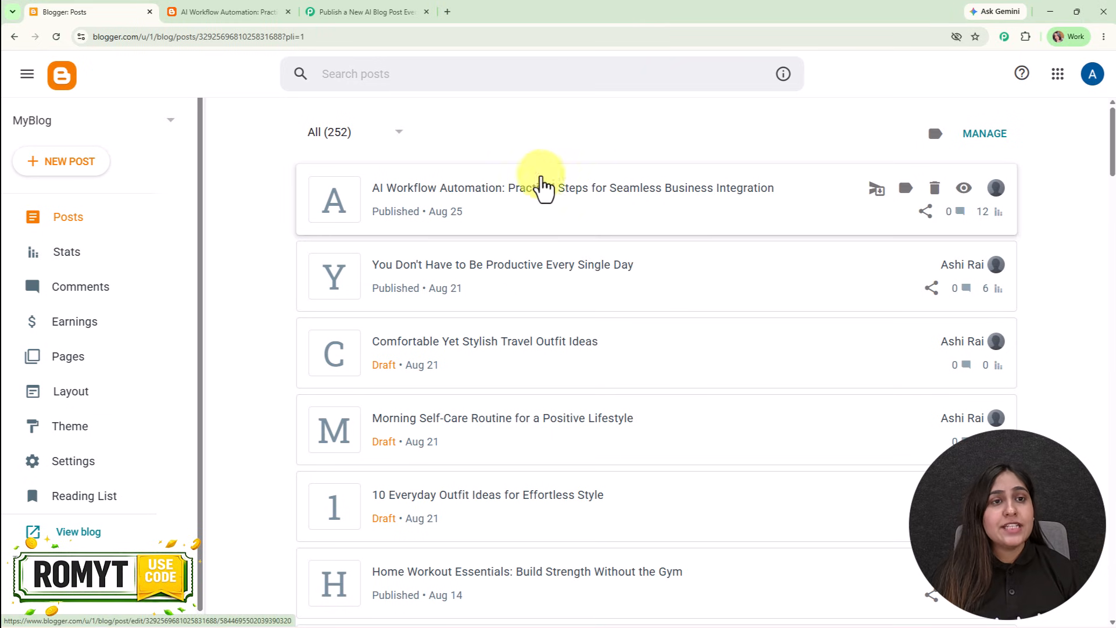
# Review the finished daily AI blog post workflow in Pabbly Connect and the AI Workflow Automation article published on the blog
pyautogui.click(394, 12)
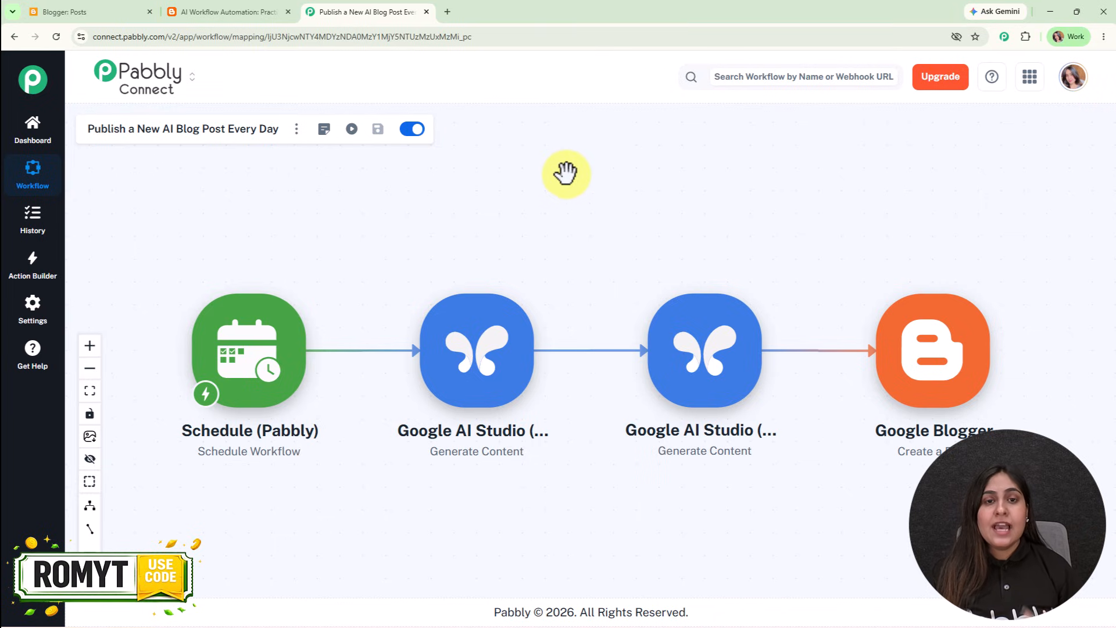
pyautogui.moveTo(570, 199); pyautogui.dragTo(568, 185)
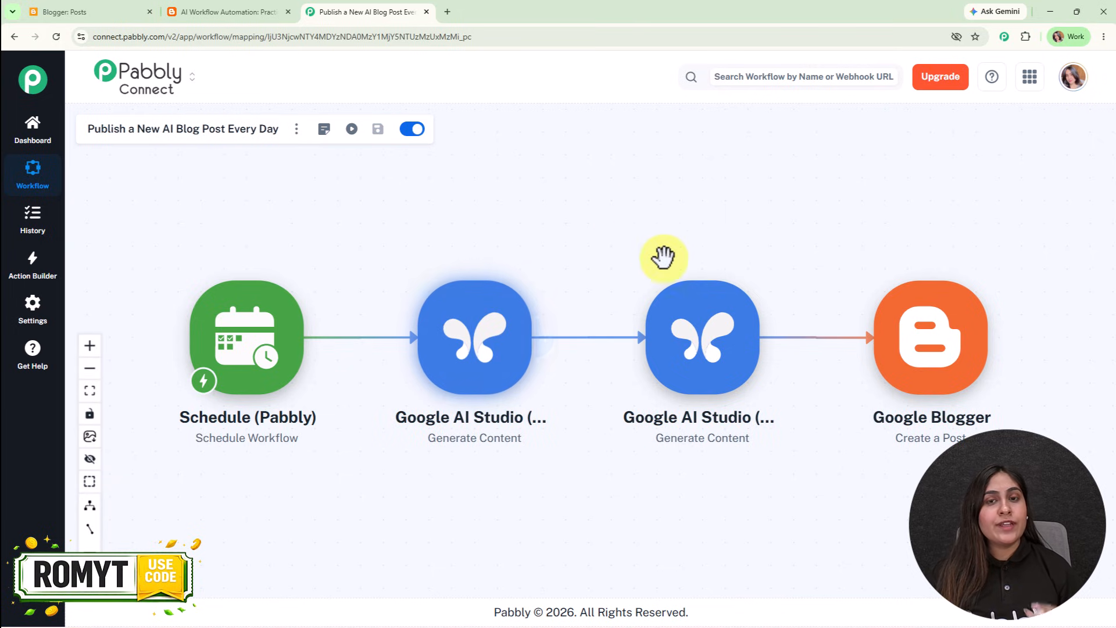
pyautogui.moveTo(643, 197); pyautogui.dragTo(620, 171)
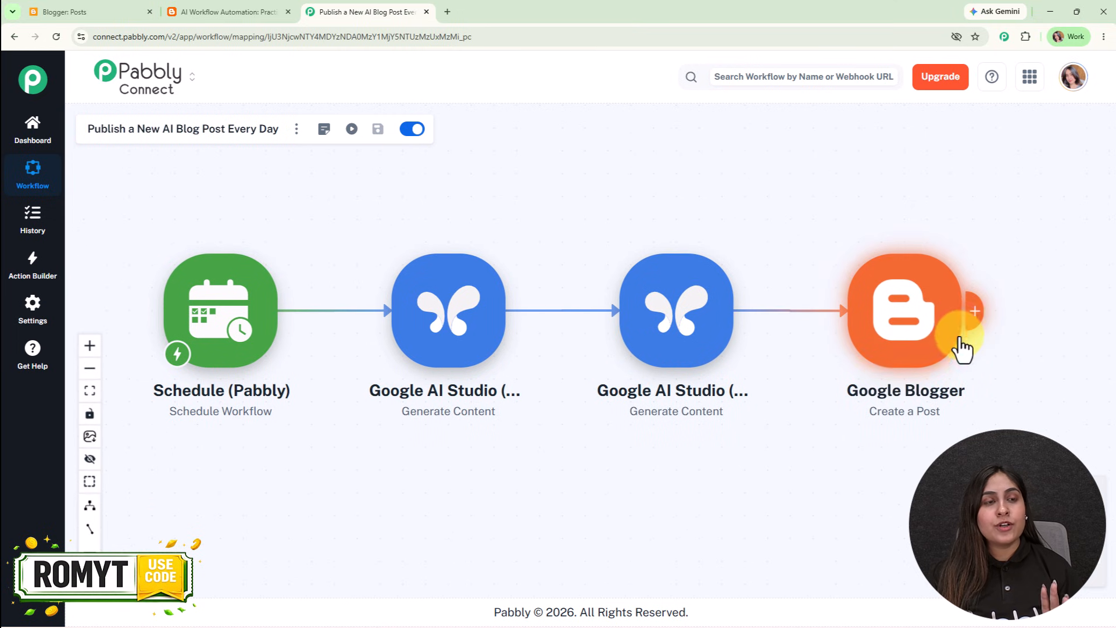
pyautogui.click(243, 13)
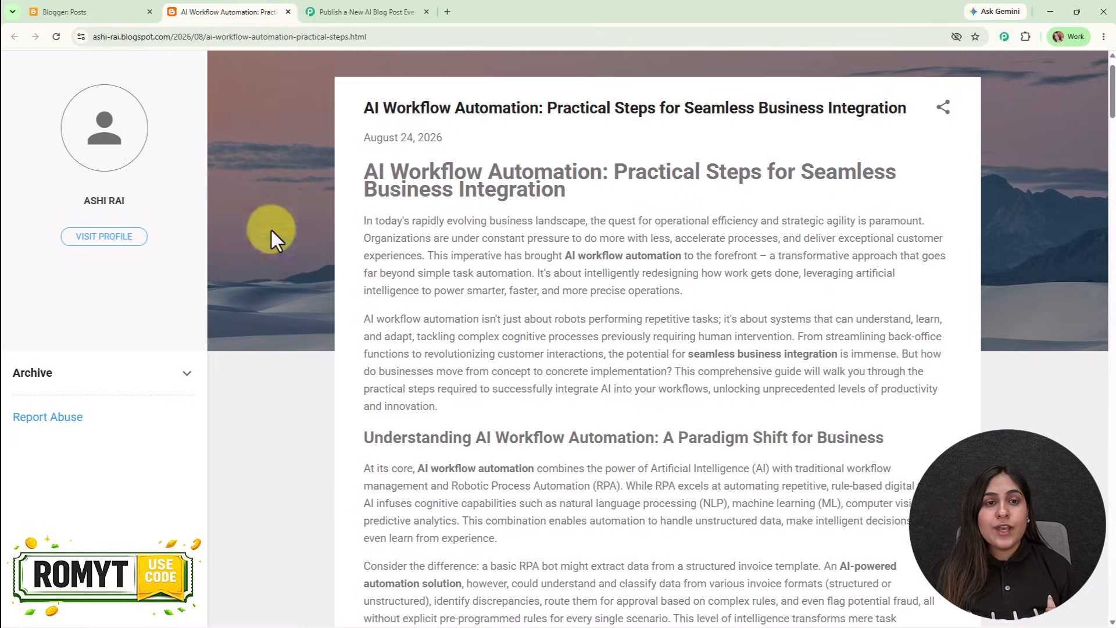
pyautogui.scroll(-10, 660, 349)
pyautogui.scroll(-12, 663, 353)
pyautogui.scroll(-11, 664, 353)
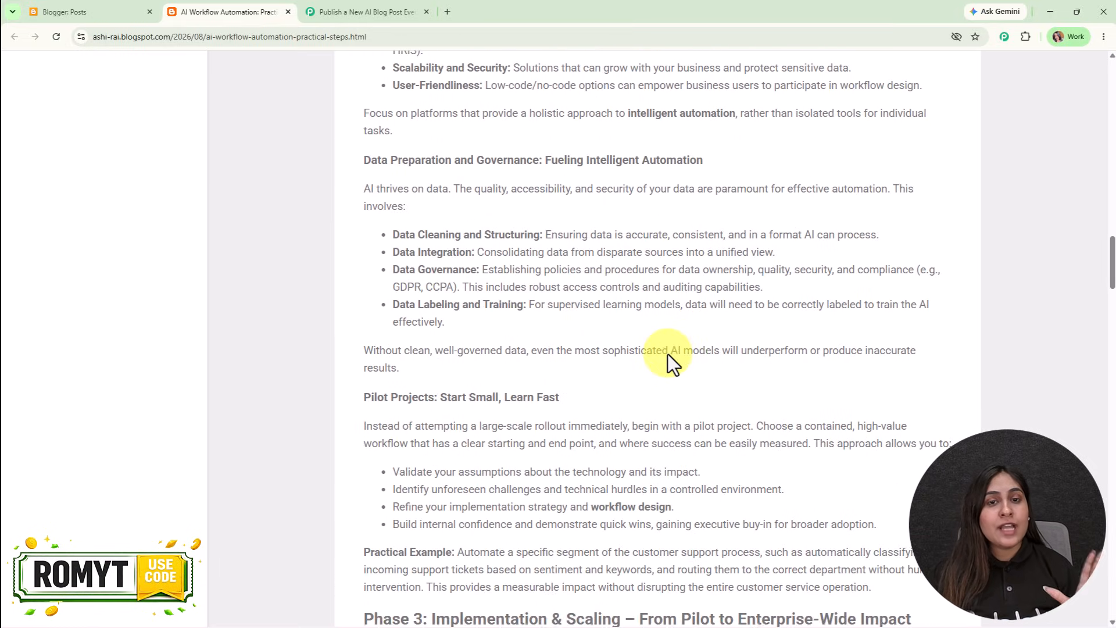
pyautogui.scroll(-10, 668, 353)
pyautogui.scroll(1, 977, 316)
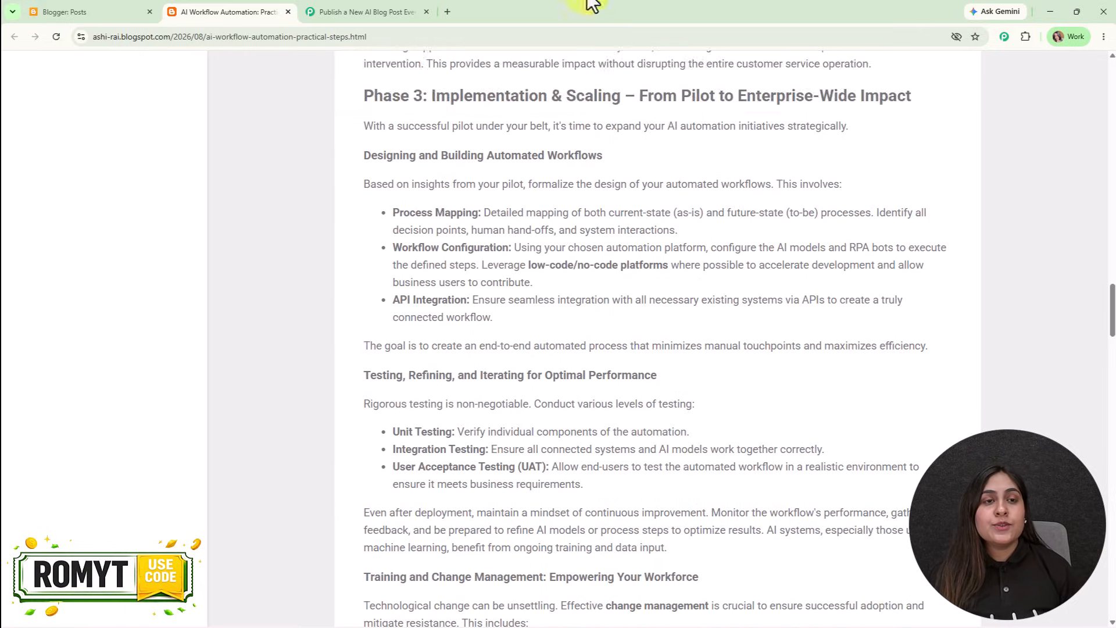
pyautogui.click(349, 10)
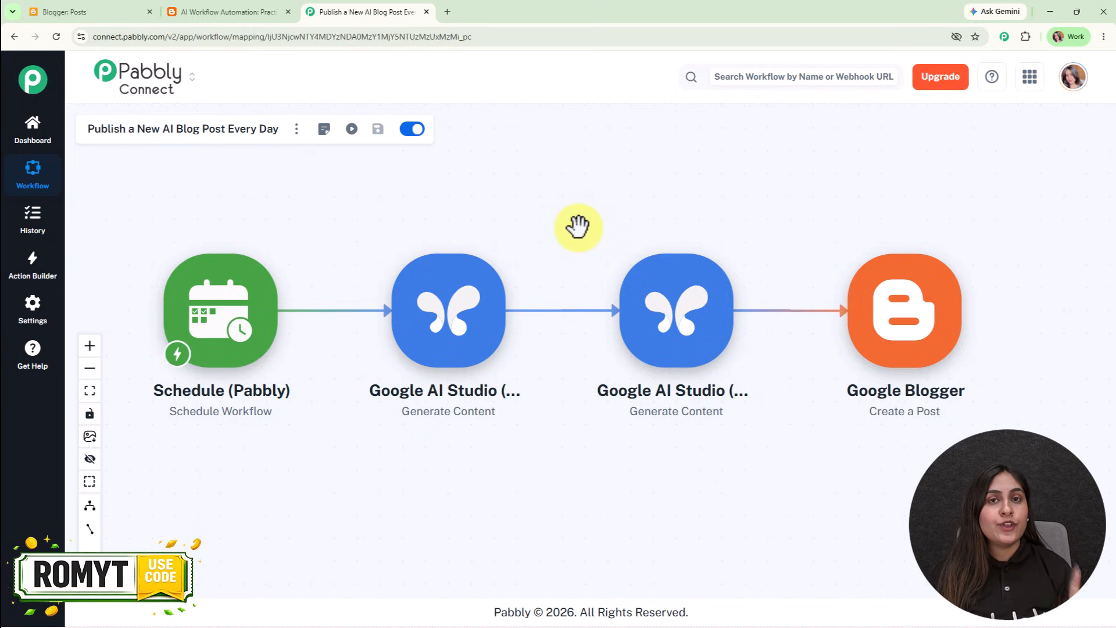
# Open the Pabbly Connect dashboard by signing in from the Pabbly website in a new browser tab, and start a workflow with Quick Builder
pyautogui.click(446, 11)
pyautogui.write('pabb')
pyautogui.press('Return')
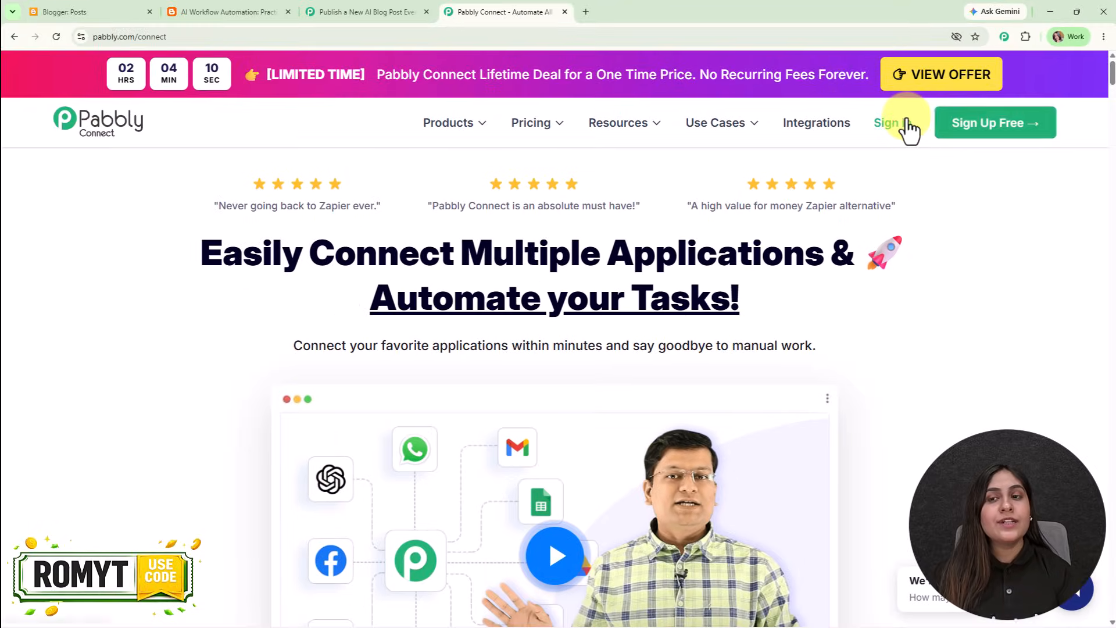
pyautogui.click(906, 122)
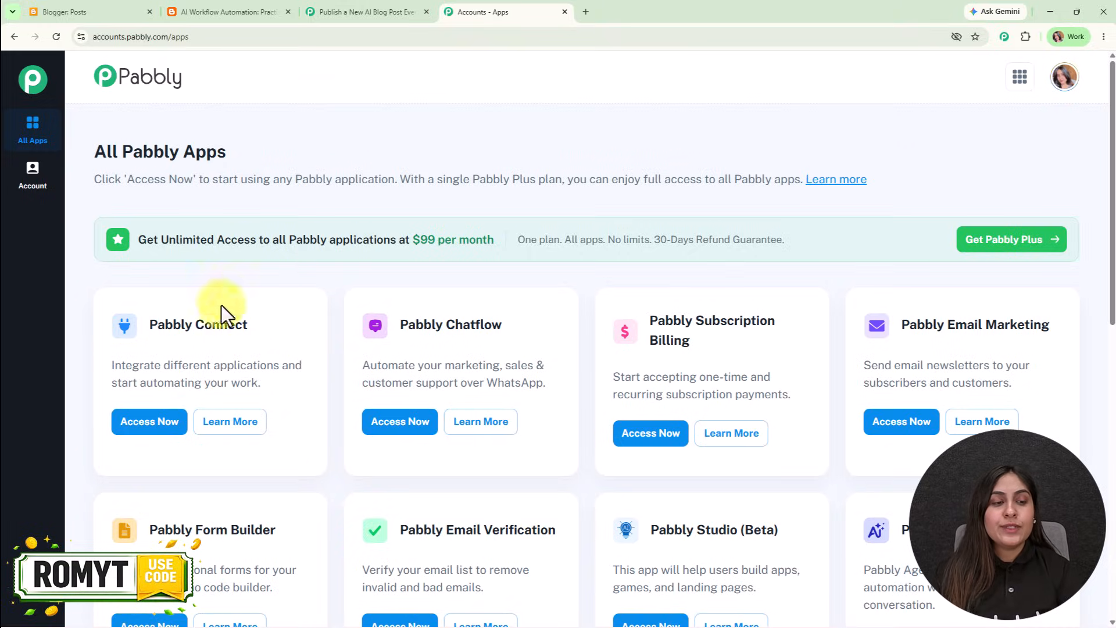
pyautogui.click(150, 423)
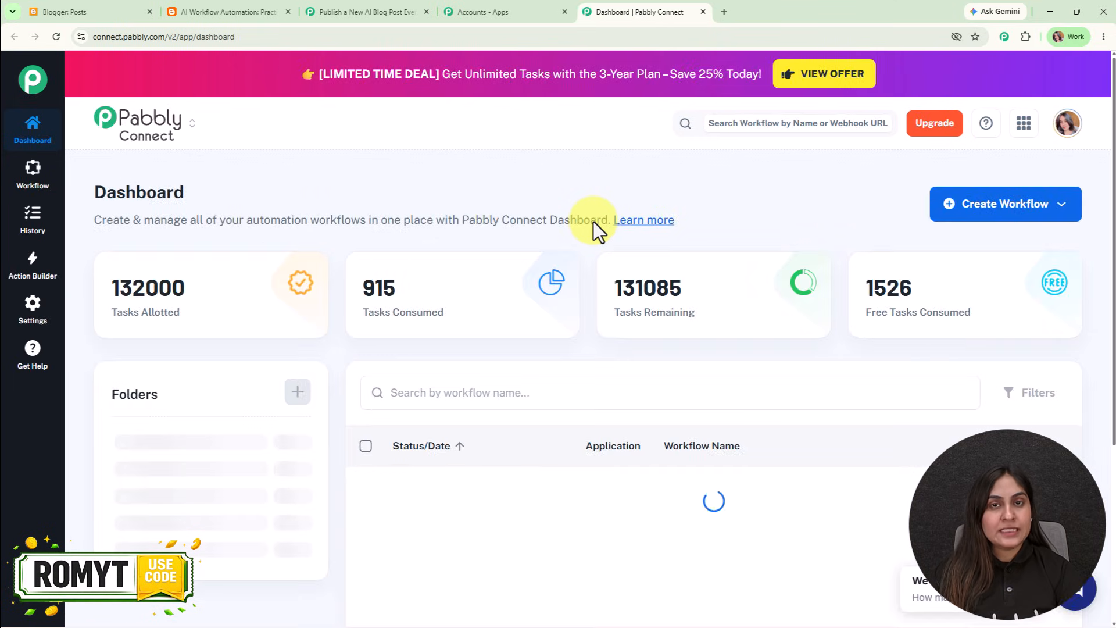
pyautogui.click(959, 215)
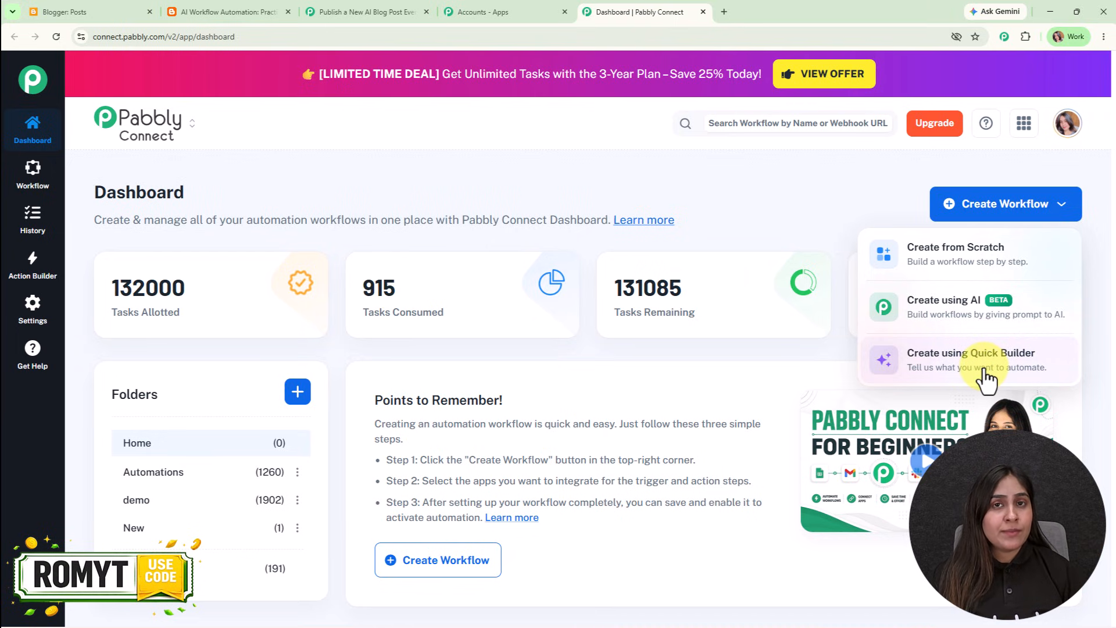
pyautogui.click(1032, 369)
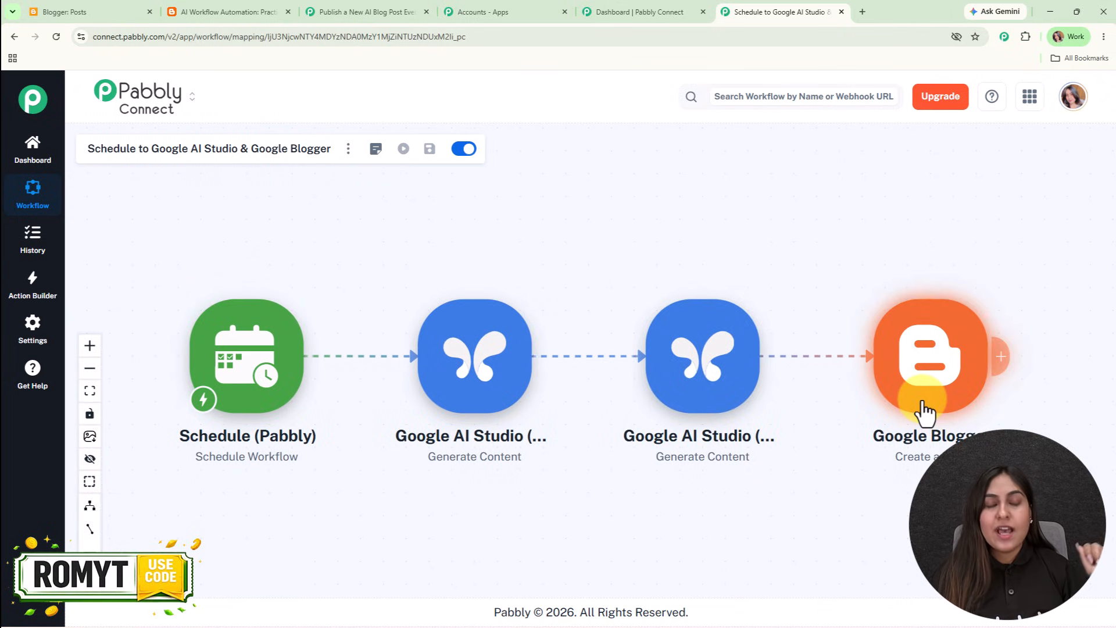
# Set the Schedule trigger to run the workflow every day at 01:00 PM, save it and check its response
pyautogui.click(254, 349)
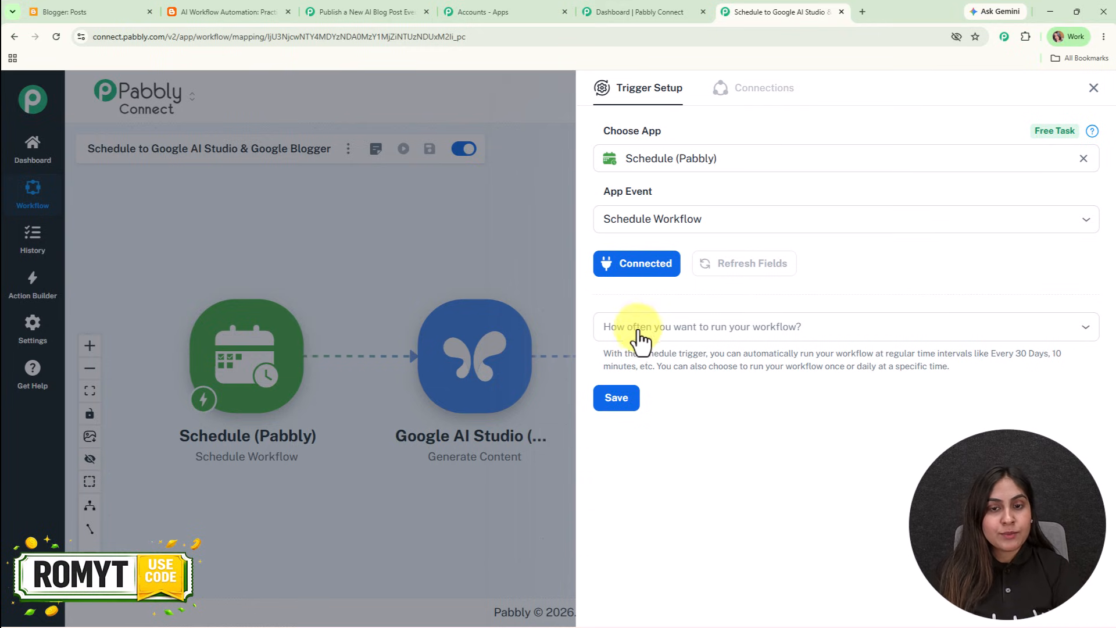
pyautogui.click(860, 329)
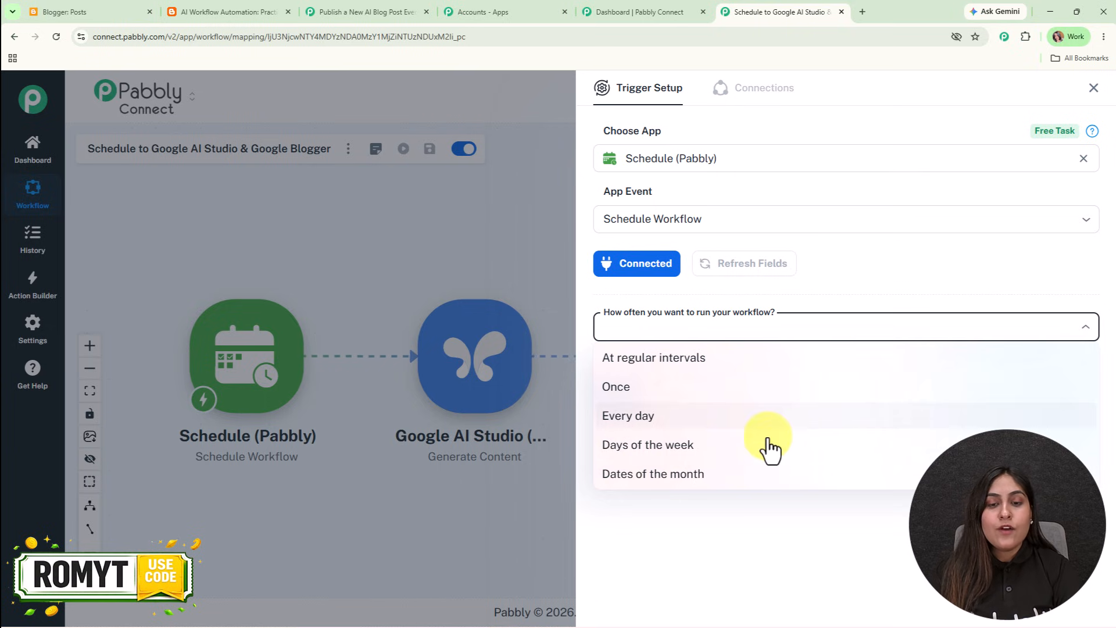
pyautogui.click(645, 417)
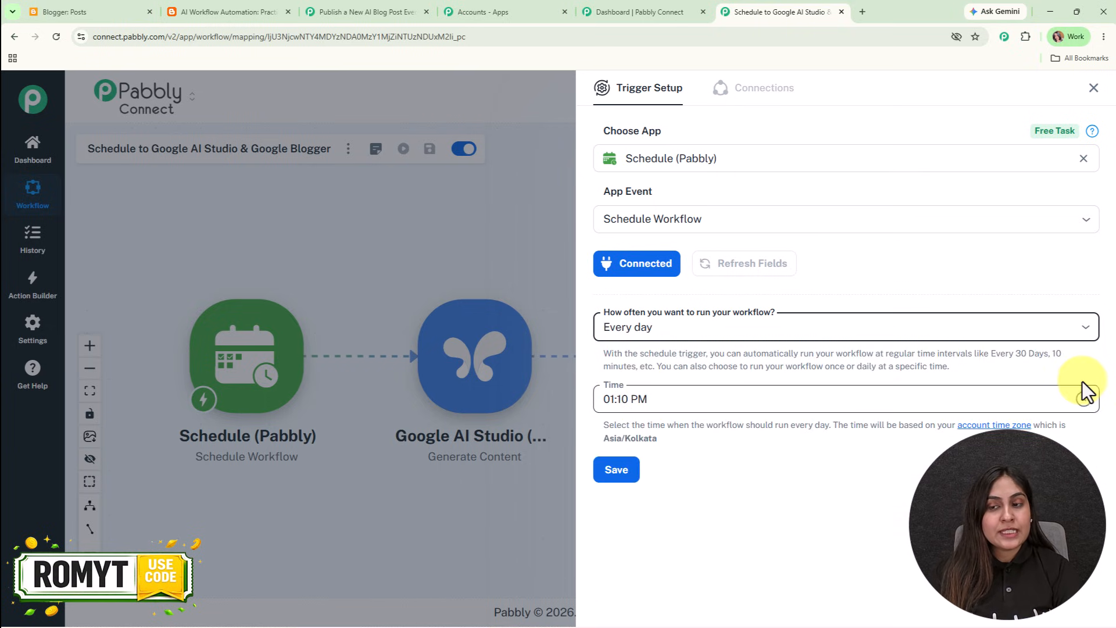
pyautogui.click(1083, 399)
pyautogui.scroll(2, 651, 226)
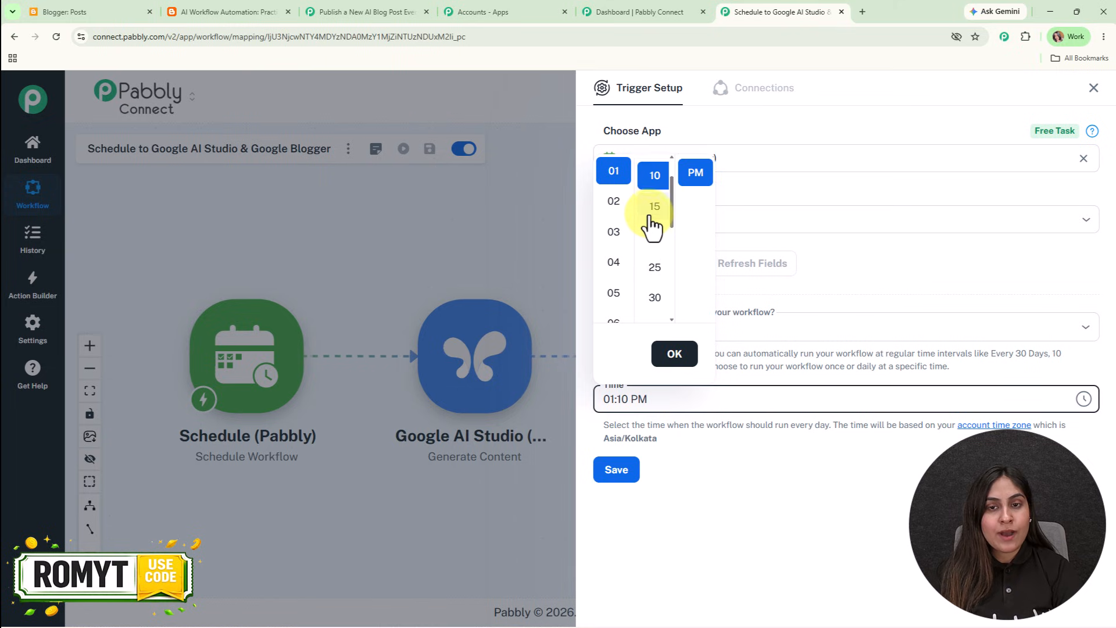
pyautogui.click(653, 172)
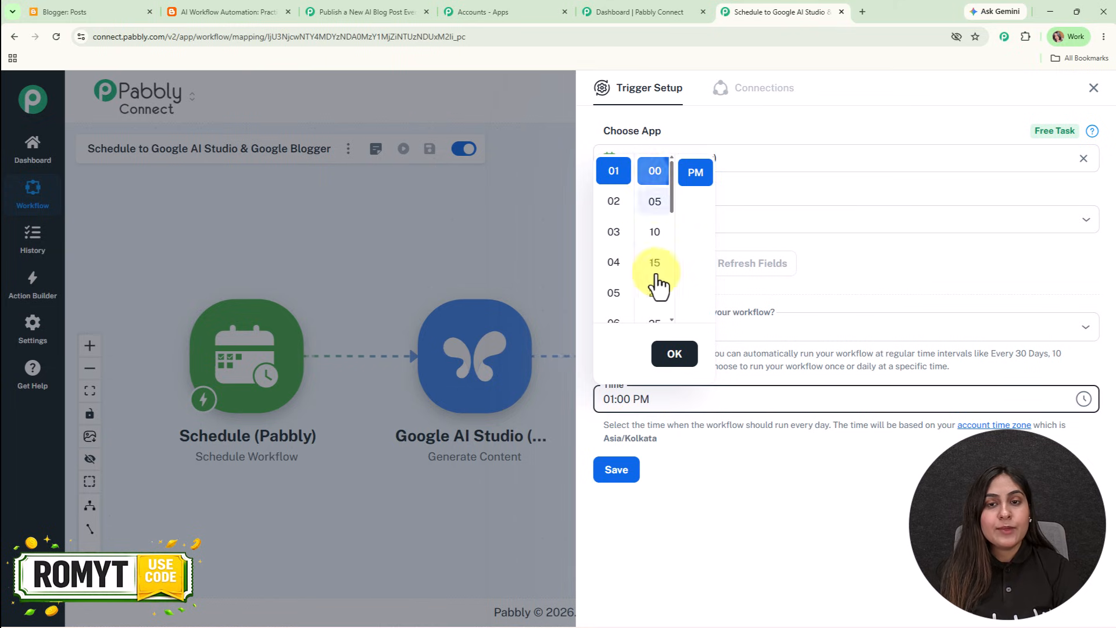
pyautogui.click(642, 395)
pyautogui.click(622, 469)
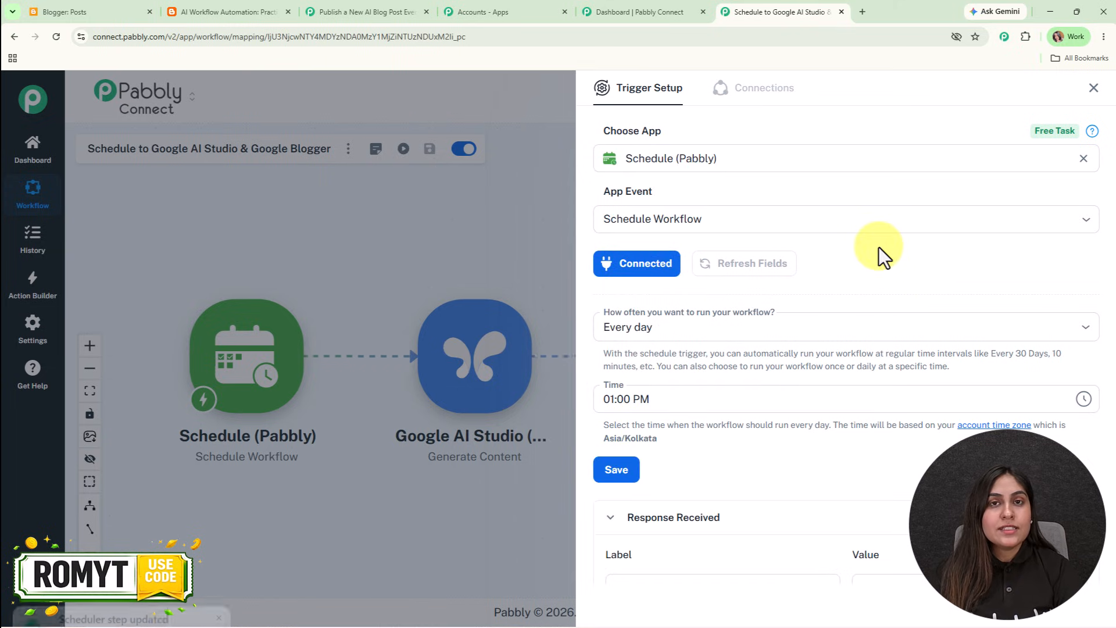
pyautogui.scroll(-3, 897, 340)
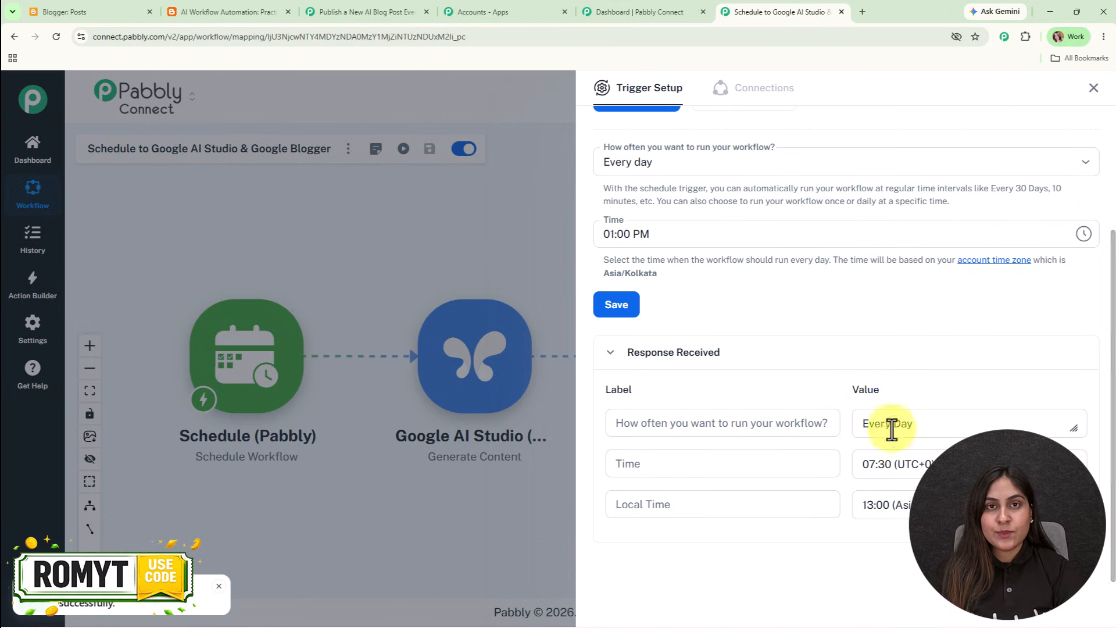
pyautogui.click(882, 413)
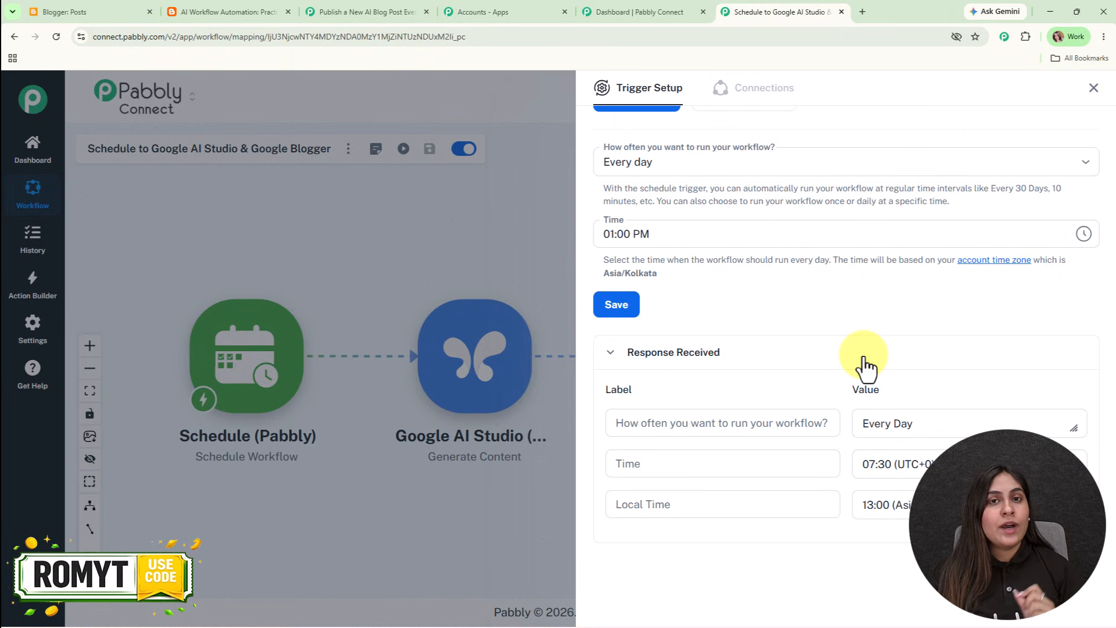
pyautogui.click(1093, 87)
# Open the connection settings of the first Google AI Studio Generate Content action
pyautogui.moveTo(632, 269); pyautogui.dragTo(616, 263)
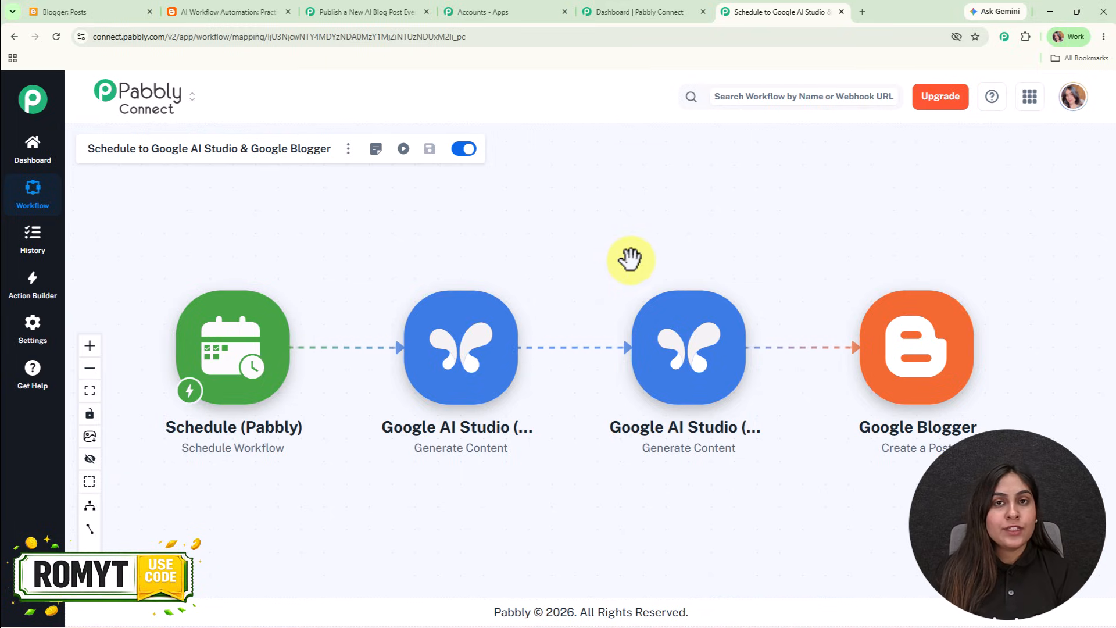
pyautogui.click(436, 334)
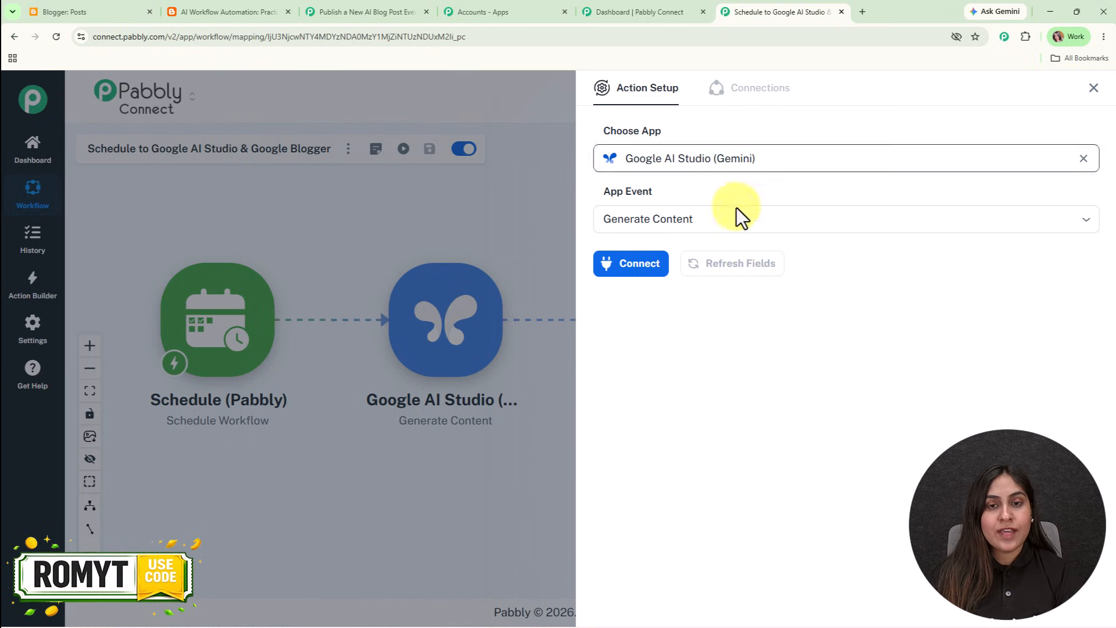
pyautogui.click(623, 270)
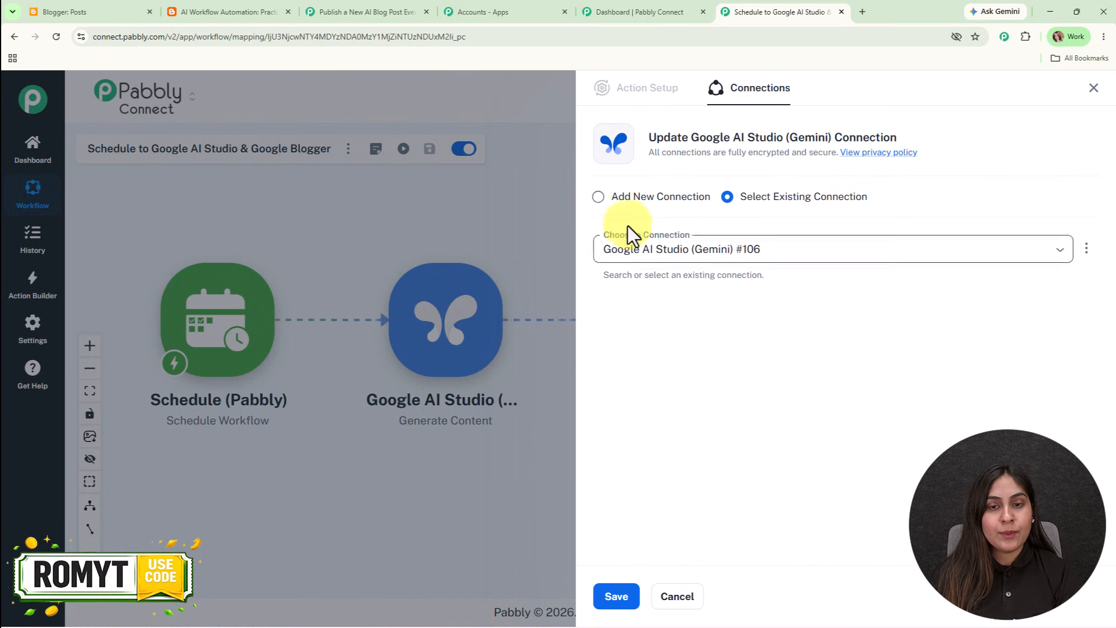
pyautogui.click(615, 197)
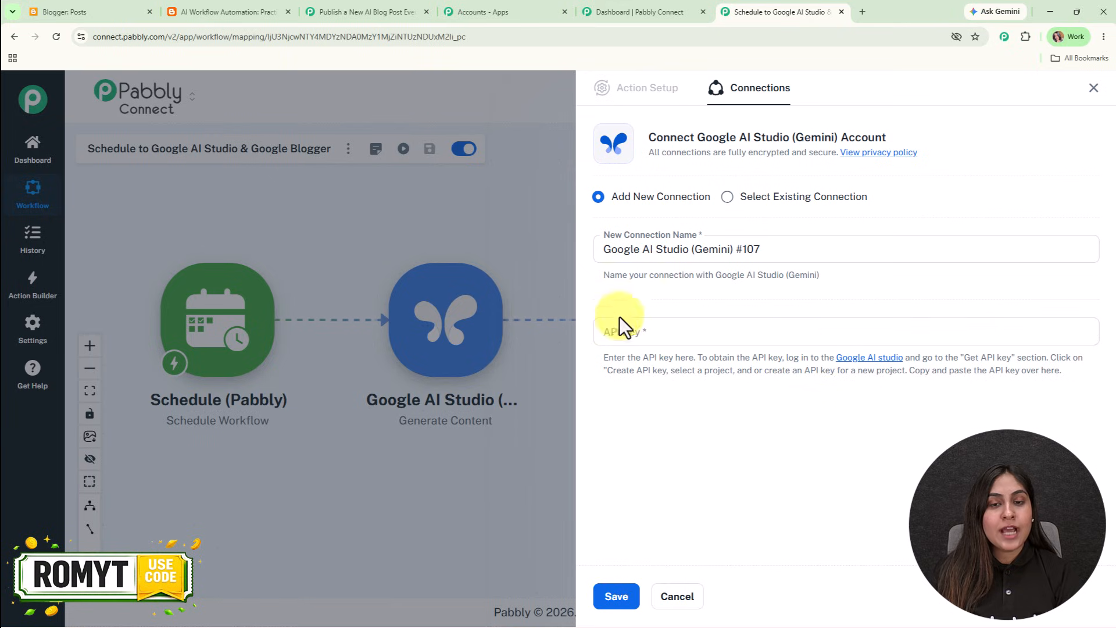
pyautogui.click(744, 340)
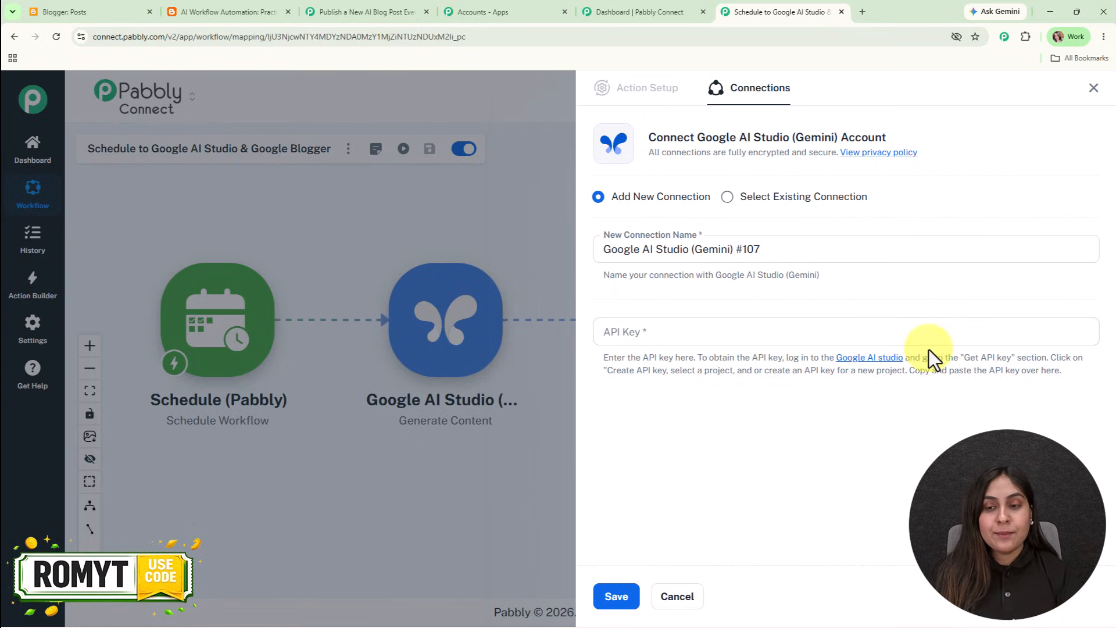
pyautogui.click(875, 372)
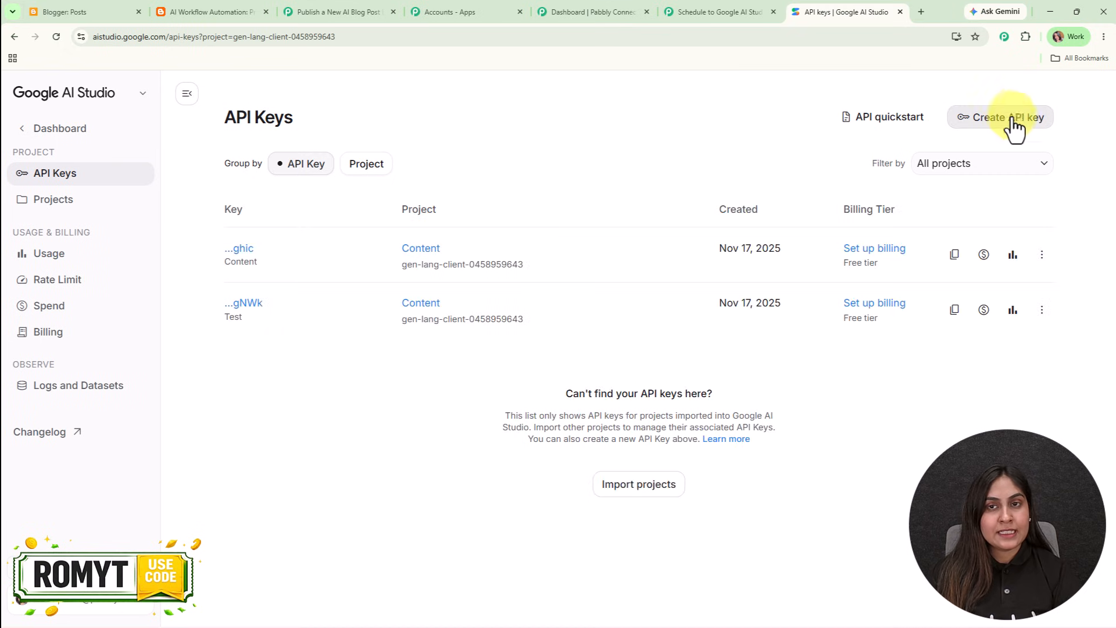
pyautogui.click(715, 13)
# Connect the Google AI Studio action through the existing connection Google AI Studio (Gemini) #106
pyautogui.click(814, 198)
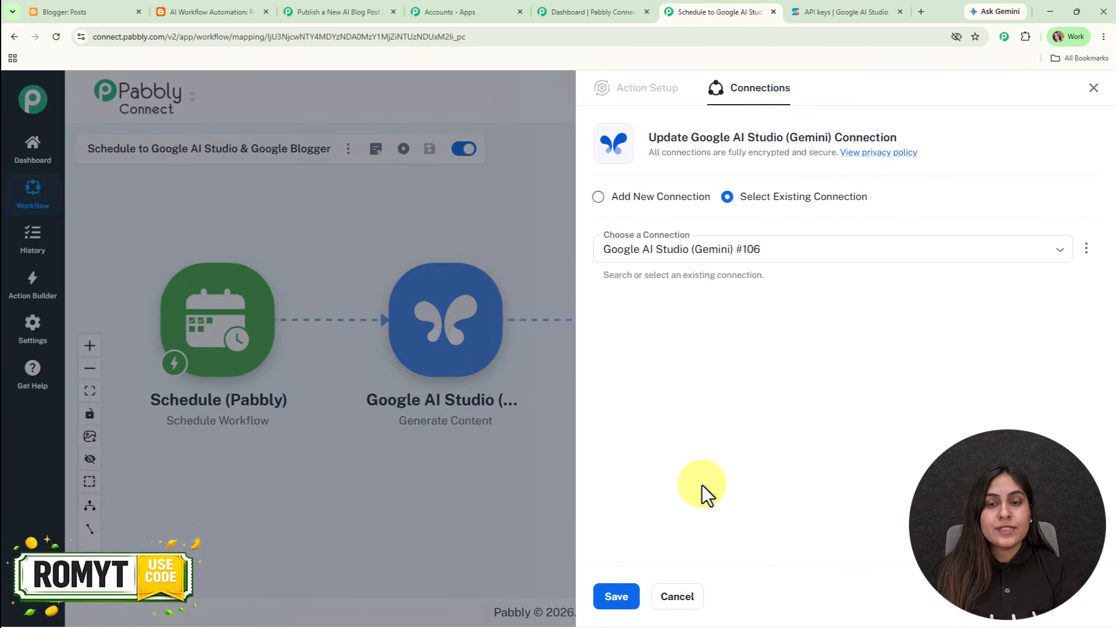
pyautogui.click(634, 586)
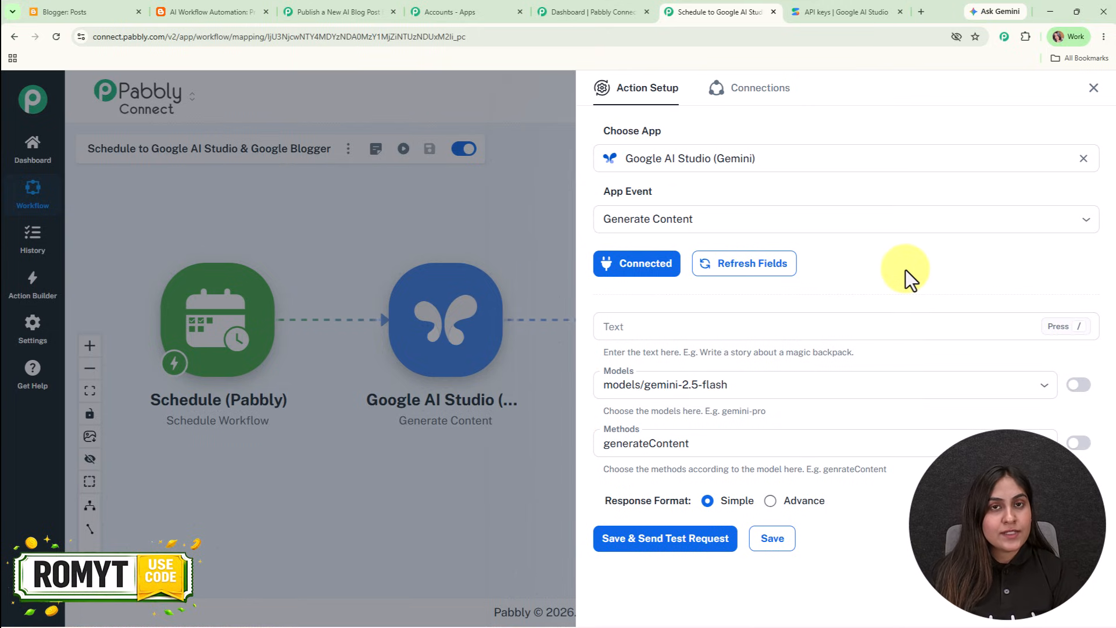
# Paste a text prompt asking an expert SEO content strategist for one unique, SEO-friendly blog title about AI automation
pyautogui.scroll(-1, 906, 269)
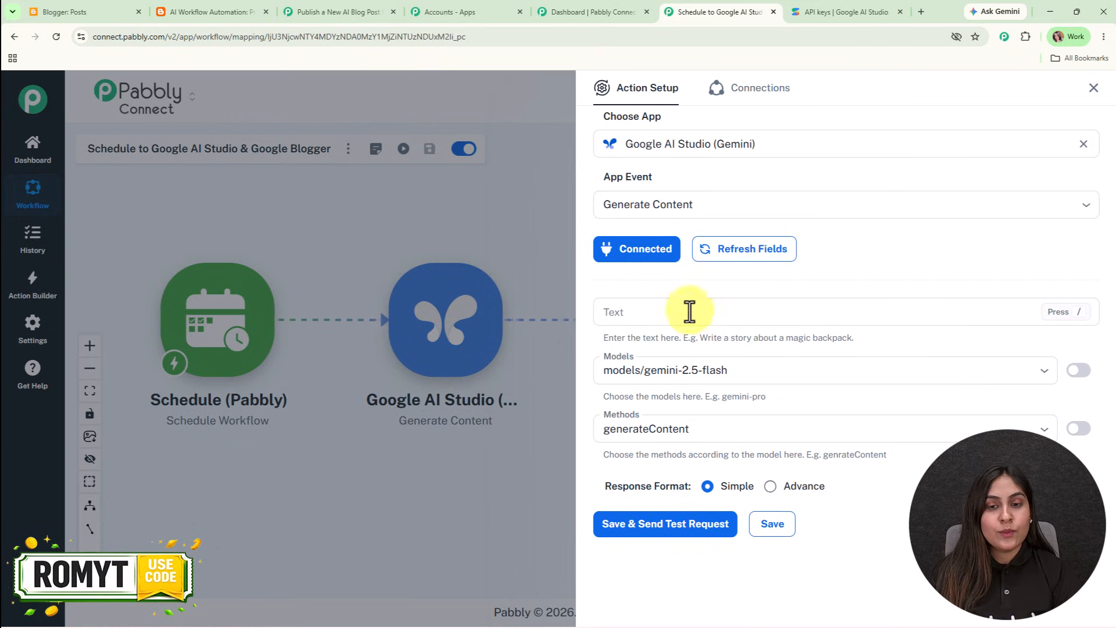
pyautogui.click(967, 305)
pyautogui.hotkey('ctrl', 'v')
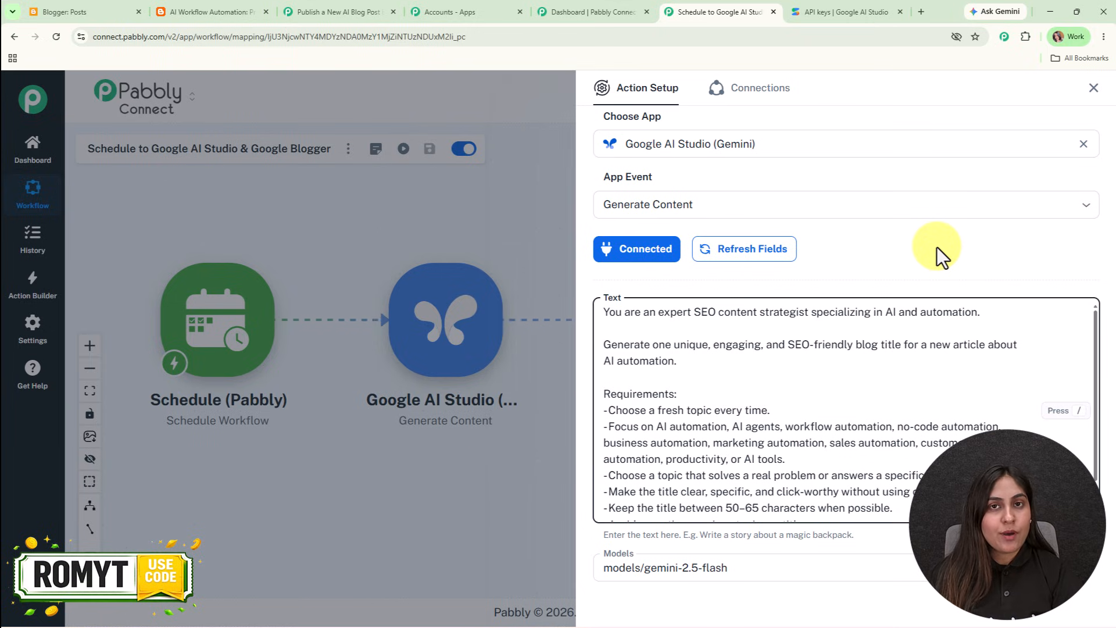
# Use the models/gemini-2.5-flash model with the generateContent method, then save the action and send a test request to view the response
pyautogui.scroll(-3, 937, 247)
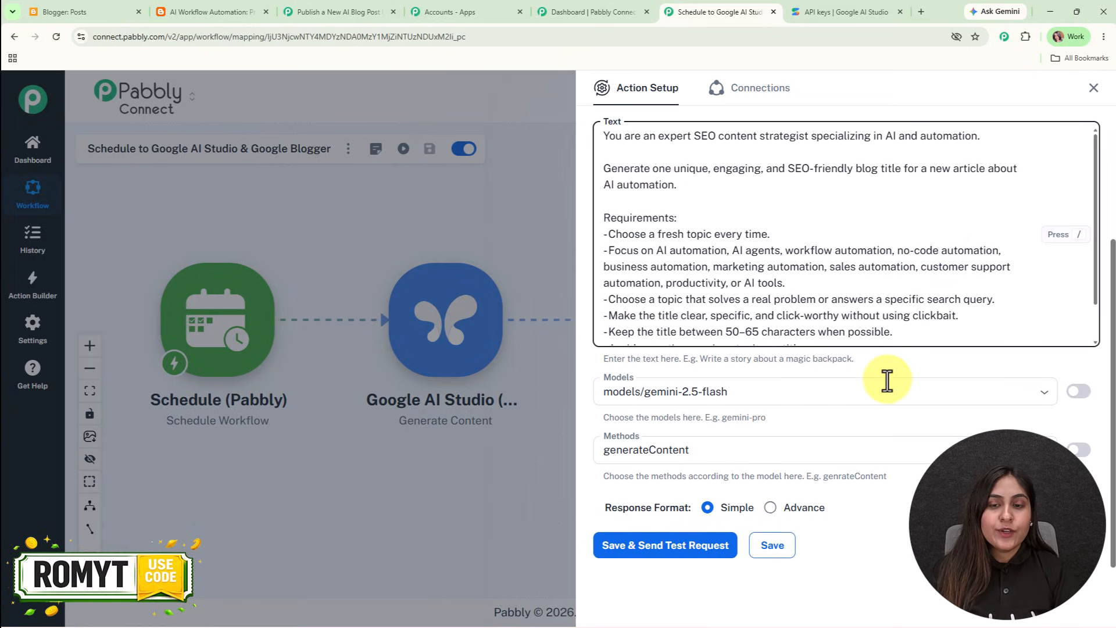
pyautogui.scroll(-1, 877, 383)
pyautogui.click(726, 377)
pyautogui.click(736, 409)
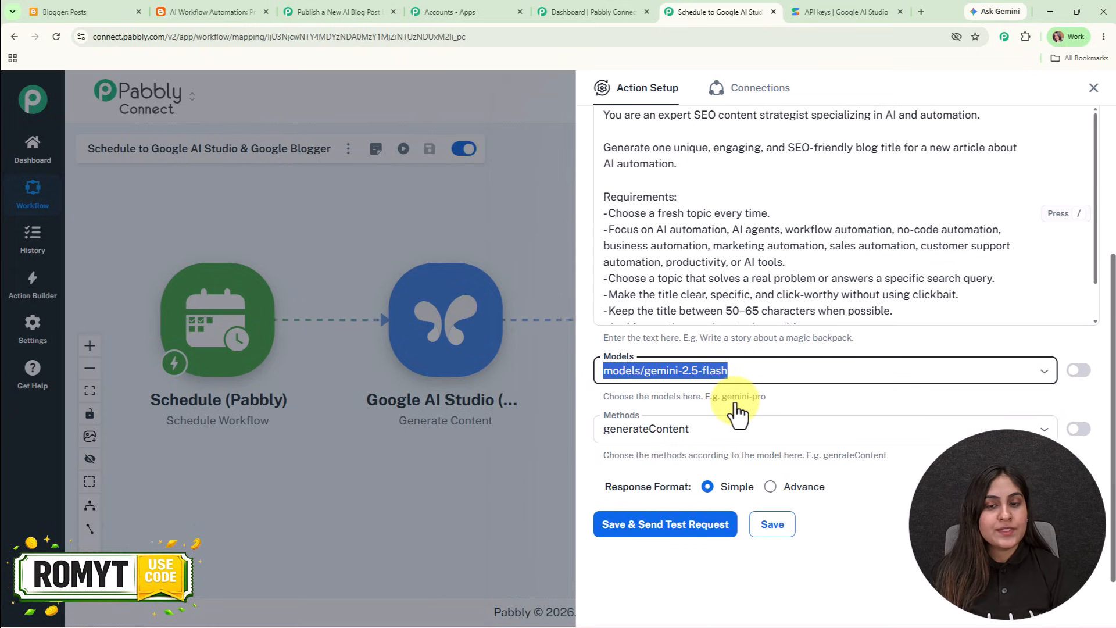
pyautogui.click(729, 428)
pyautogui.click(668, 436)
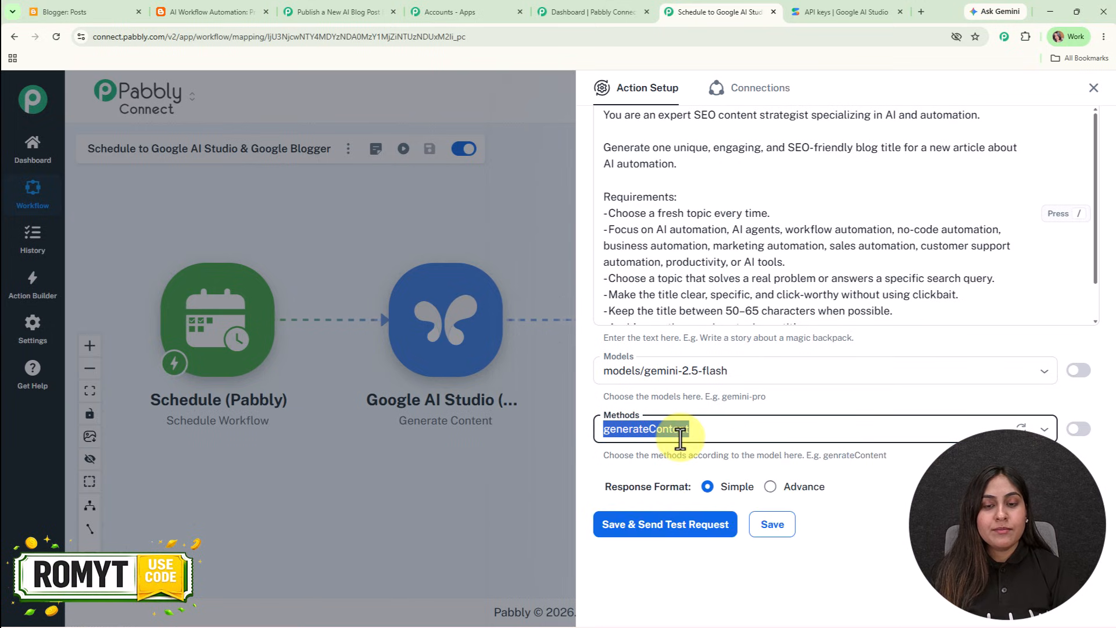
pyautogui.click(668, 524)
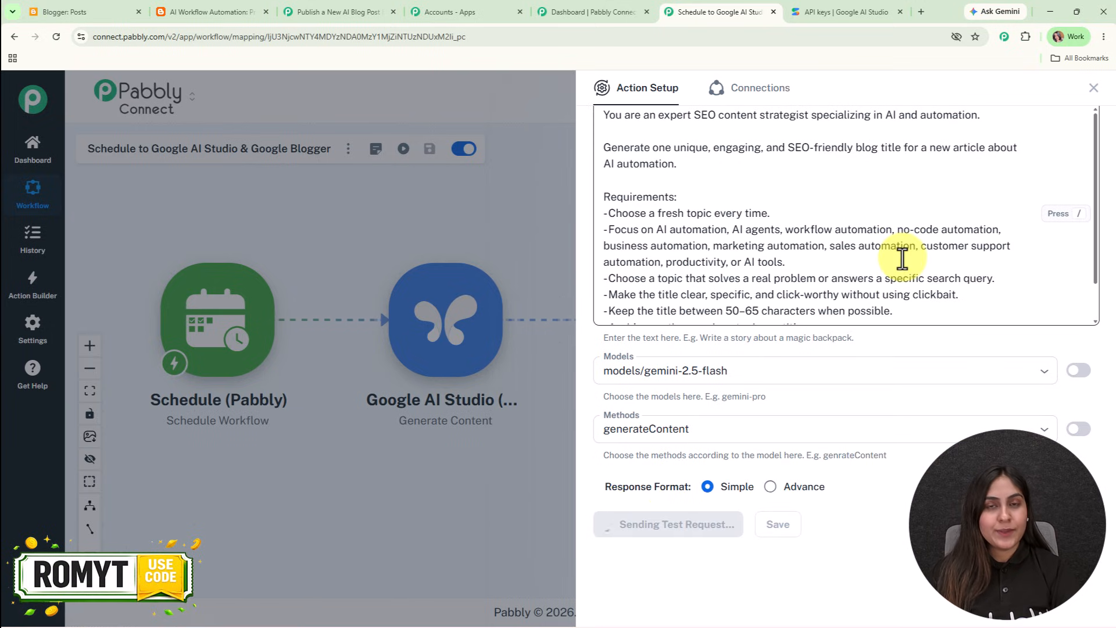
pyautogui.scroll(-10, 901, 258)
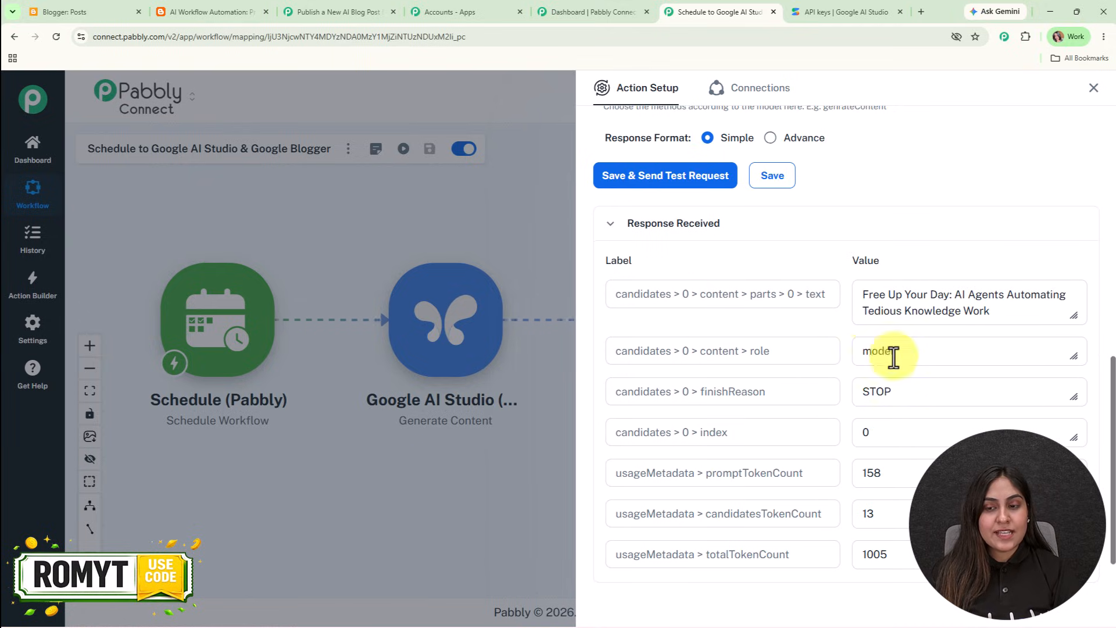
# Close the first Google AI Studio action and connect the second Generate Content action through an existing Google AI Studio connection
pyautogui.moveTo(856, 299); pyautogui.dragTo(1024, 320)
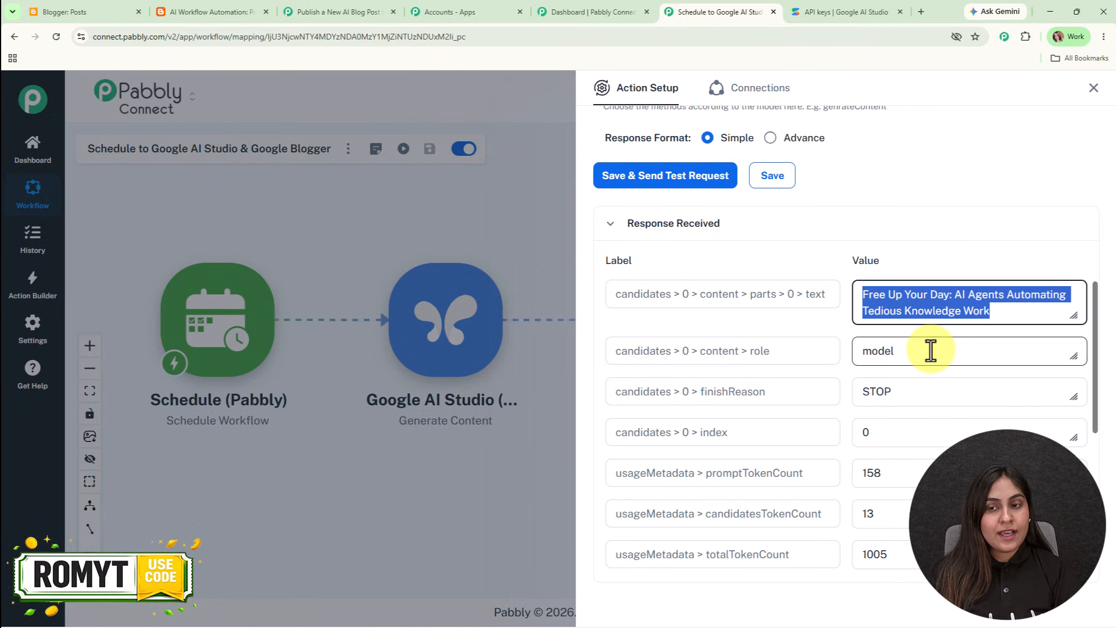
pyautogui.click(1093, 87)
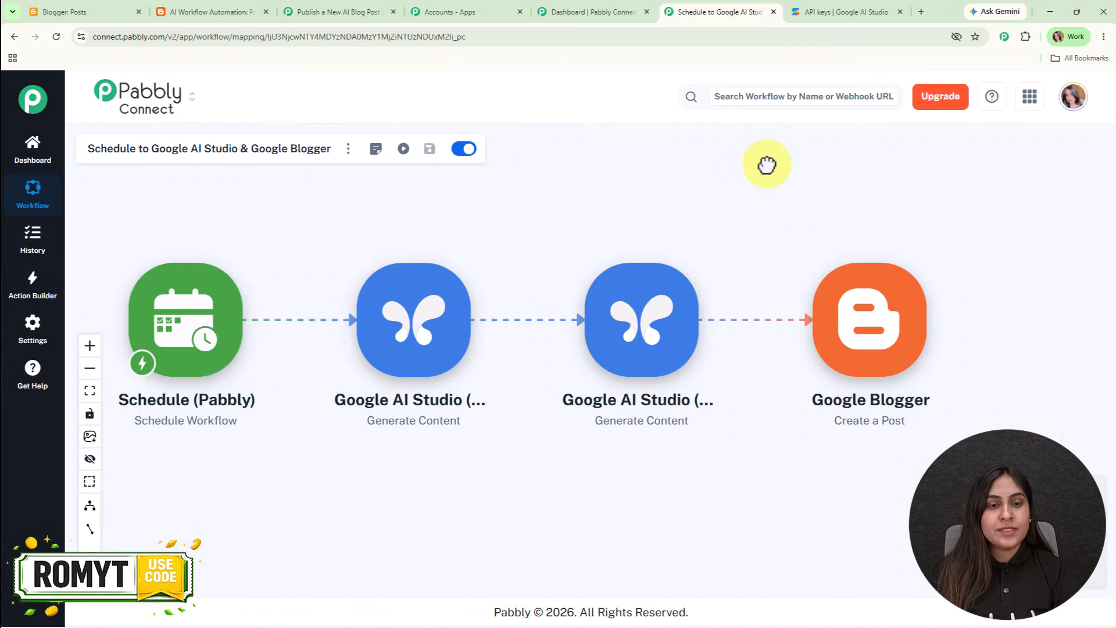
pyautogui.click(652, 334)
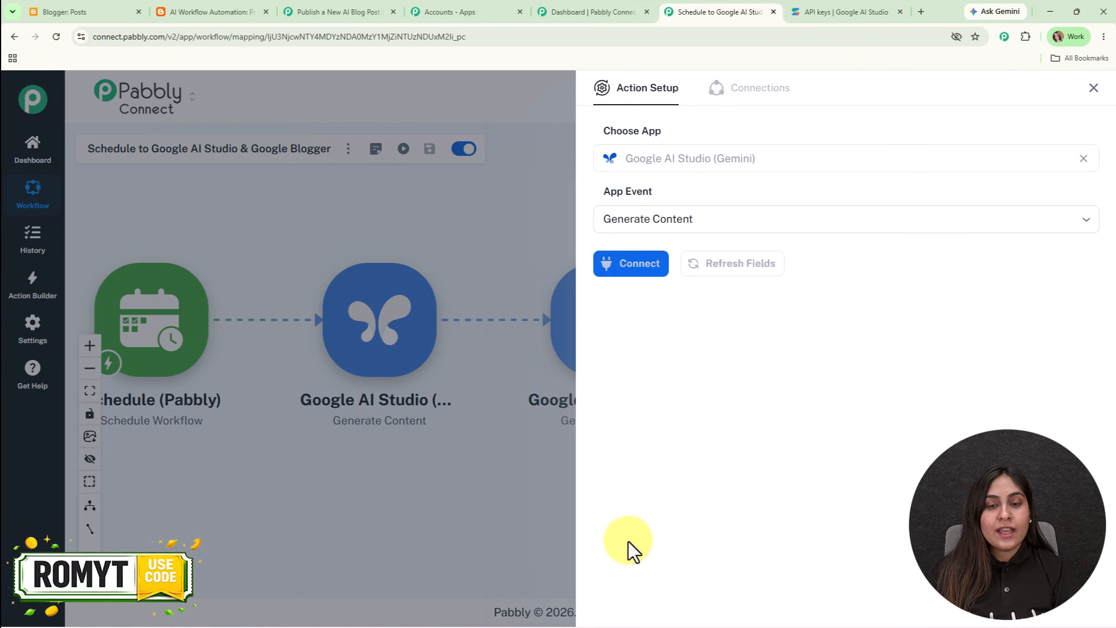
pyautogui.click(650, 278)
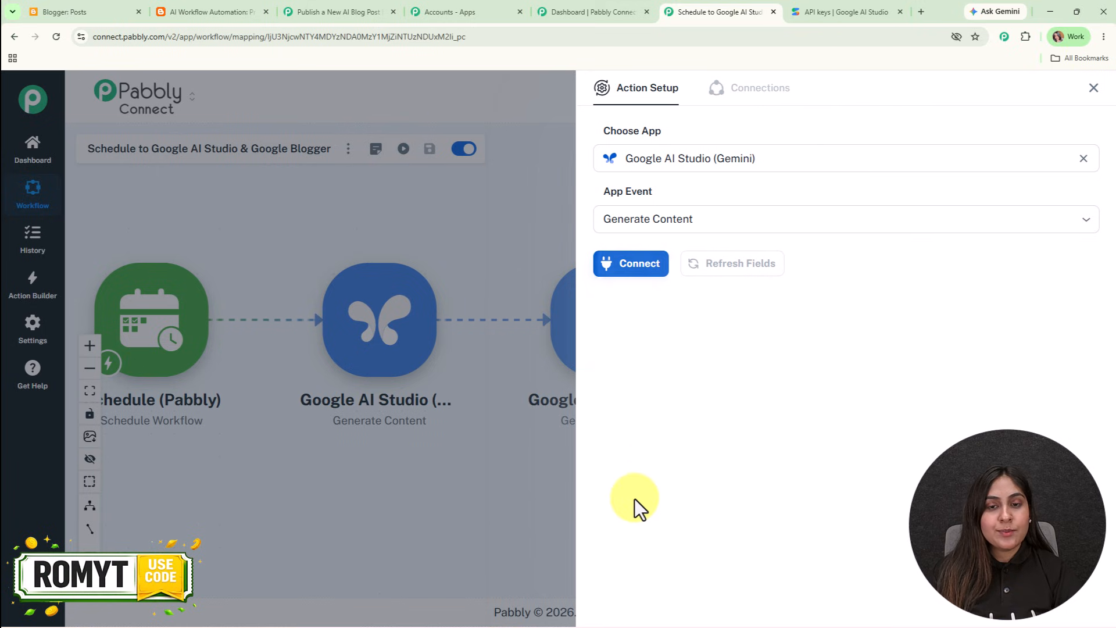
pyautogui.click(626, 581)
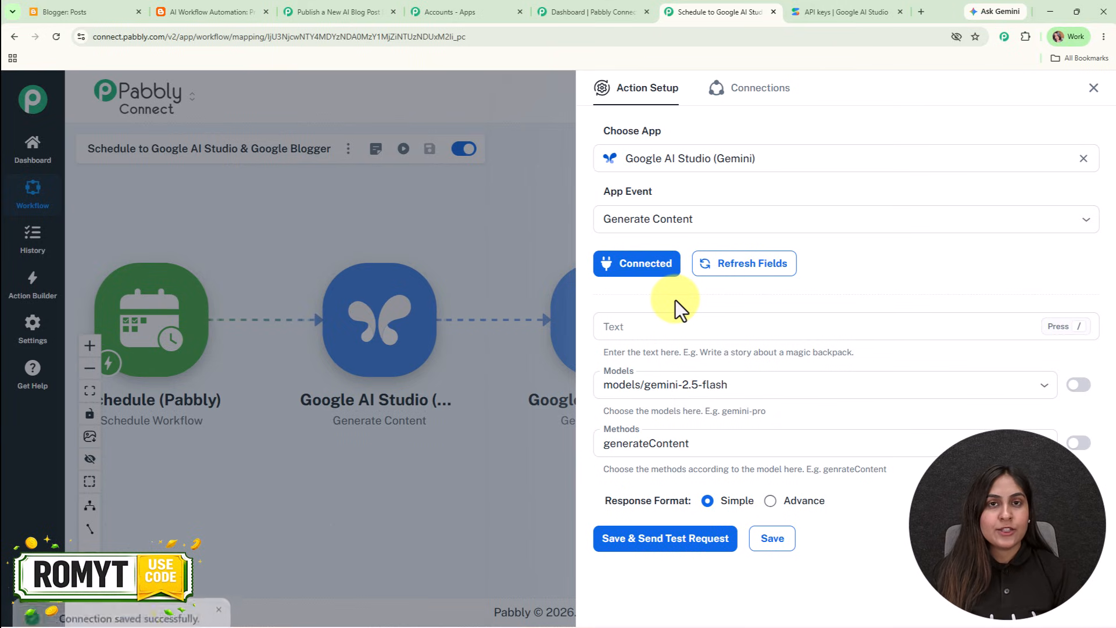
# Paste a text prompt asking an expert SEO blogger for a complete, SEO-friendly blog post based on a given blog title
pyautogui.click(623, 321)
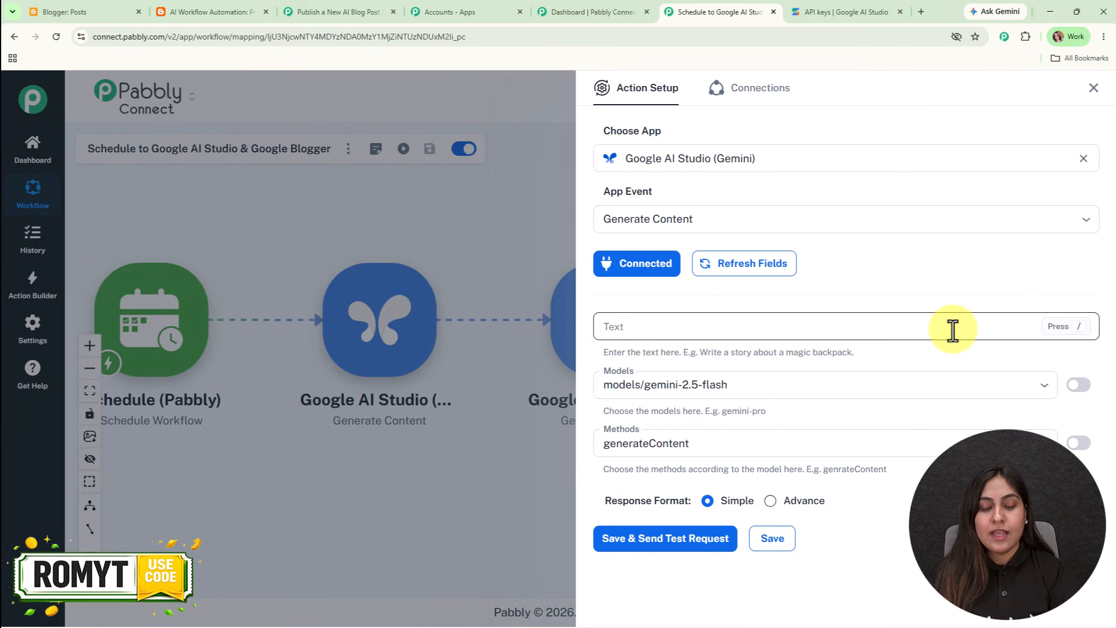
pyautogui.hotkey('ctrl', 'v')
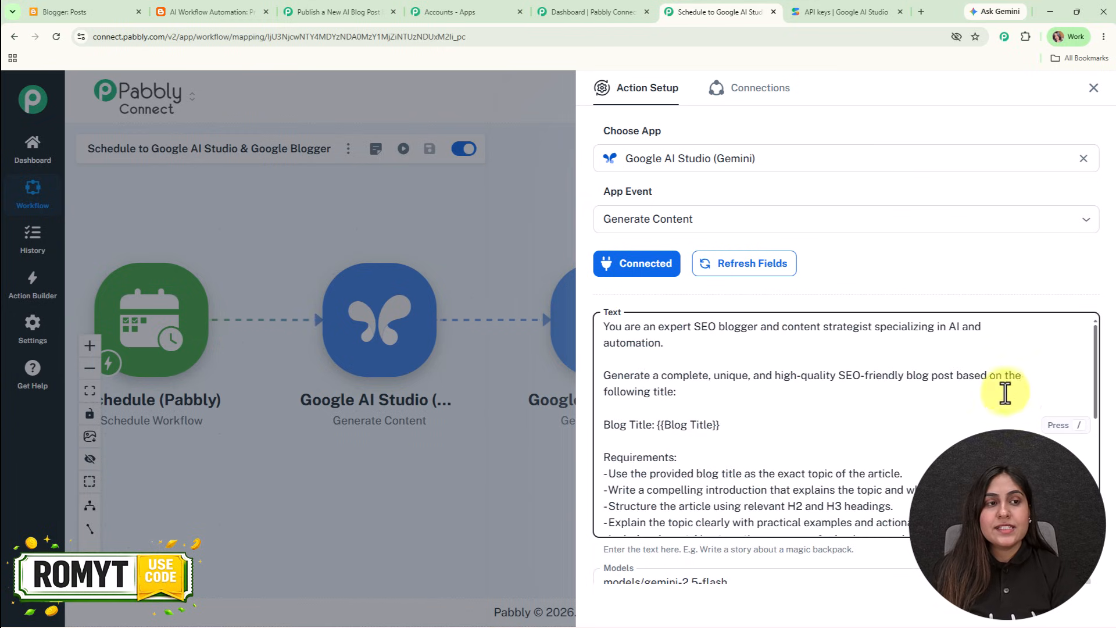
pyautogui.scroll(-3, 894, 280)
pyautogui.scroll(-2, 793, 260)
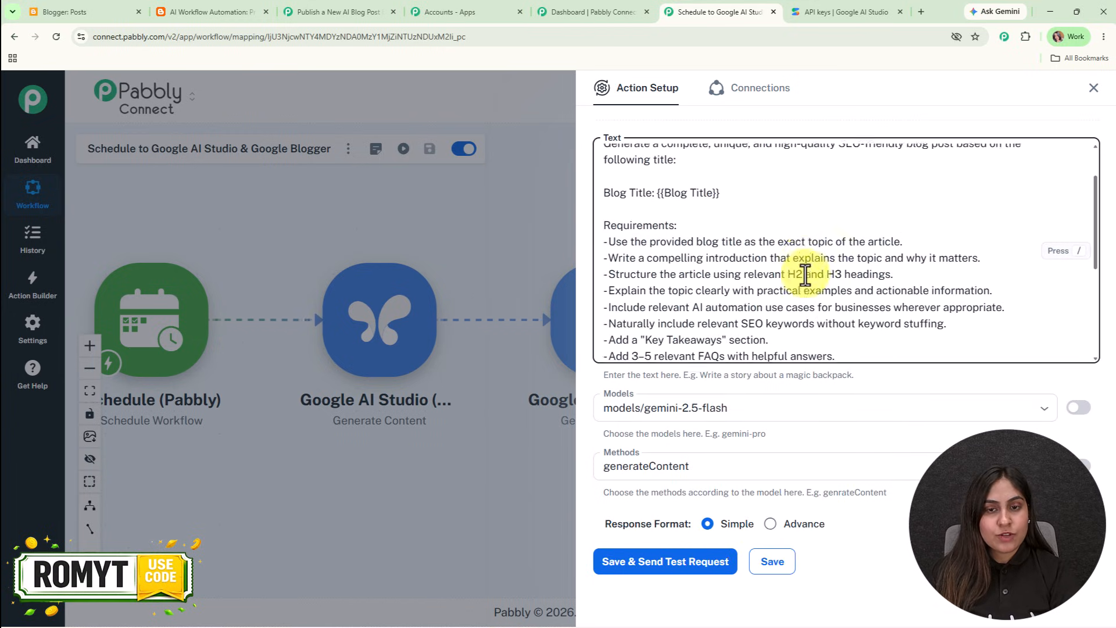
# Replace the {{Blog Title}} placeholder in the prompt with the text response mapped from step 2, Google AI Studio Generate Content
pyautogui.moveTo(721, 198); pyautogui.dragTo(659, 196)
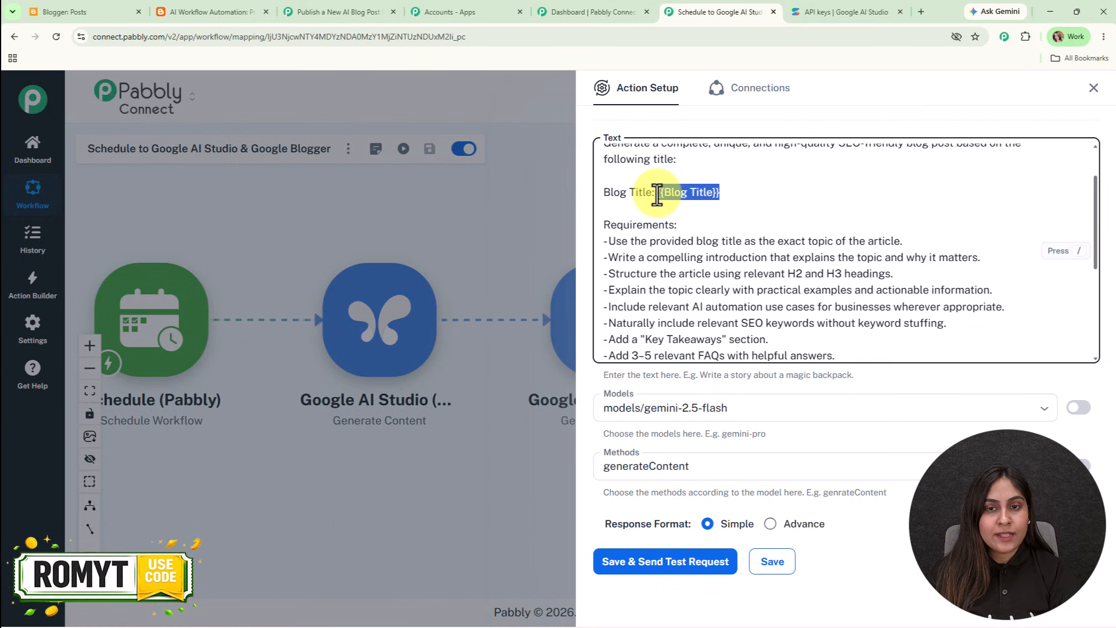
pyautogui.press('BackSpace')
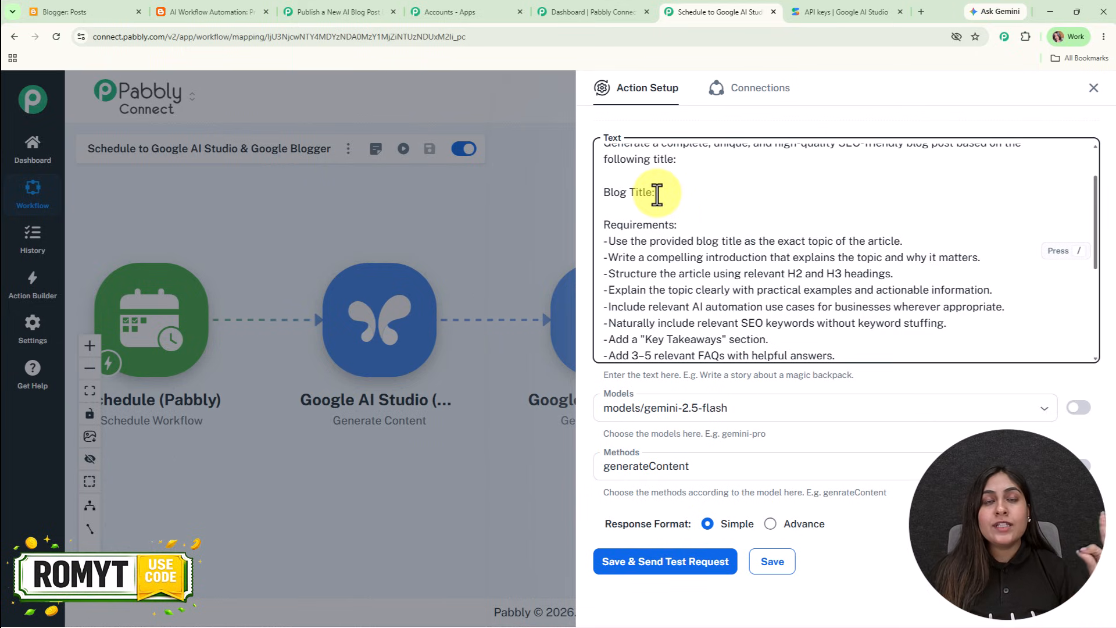
pyautogui.click(657, 193)
pyautogui.write('/')
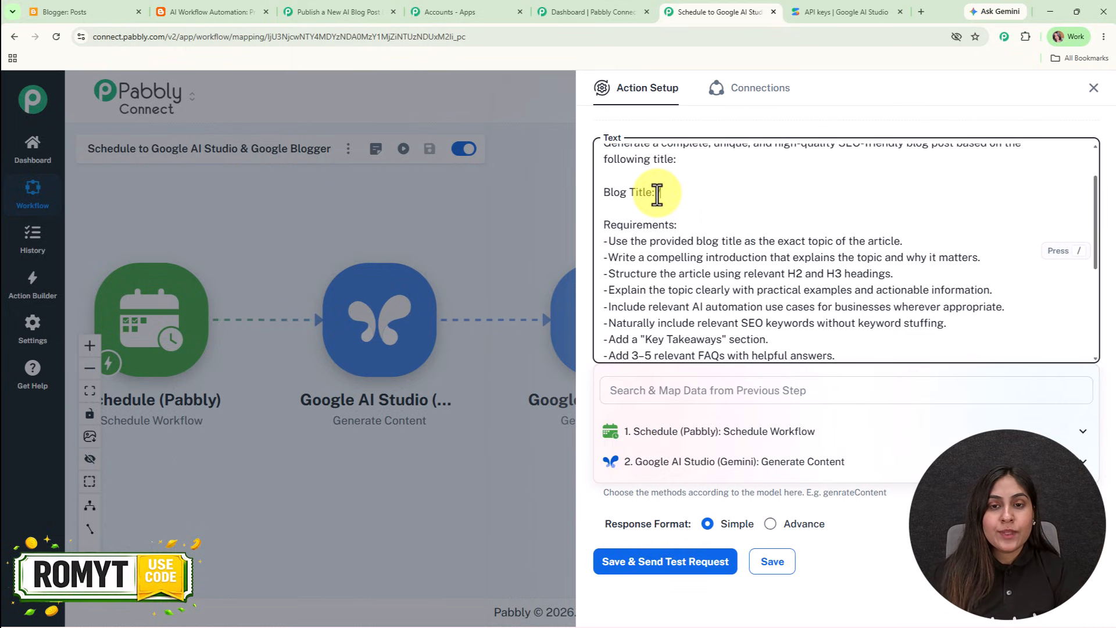
pyautogui.click(828, 491)
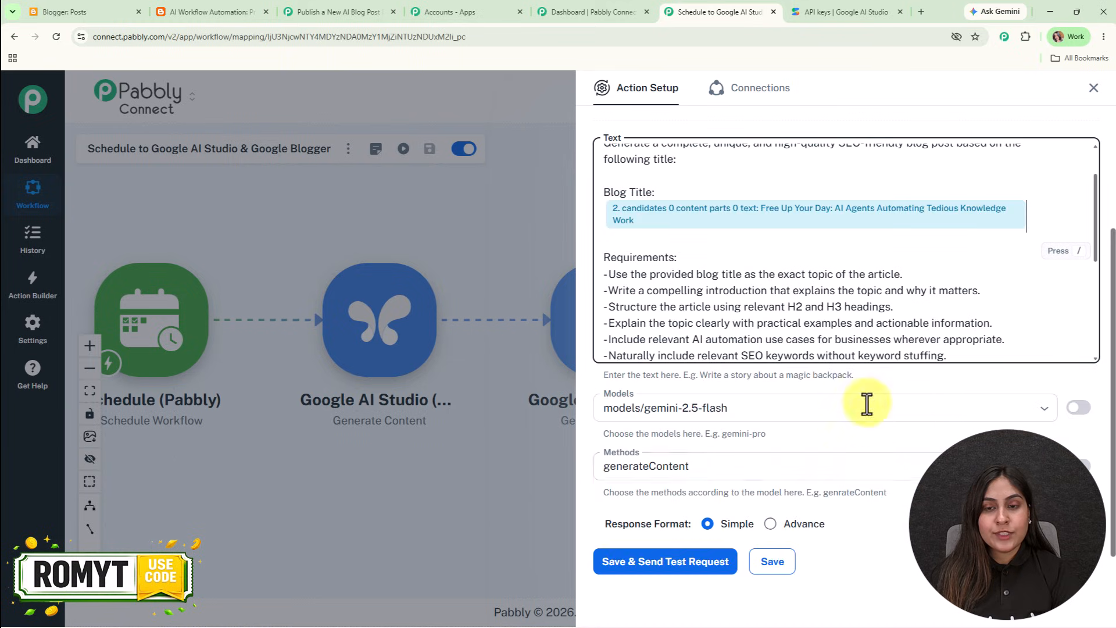
# Select models/gemini-2.5-flash and generateContent for the second action, save it with a test request, and review the generated article
pyautogui.scroll(-1, 715, 378)
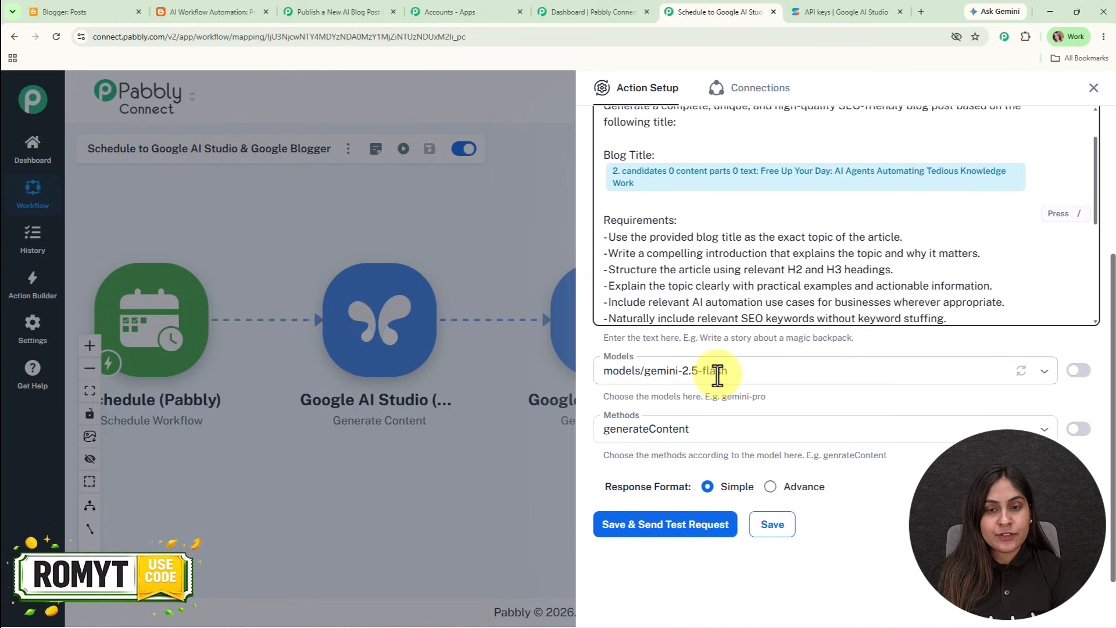
pyautogui.click(766, 373)
pyautogui.click(760, 405)
pyautogui.click(759, 428)
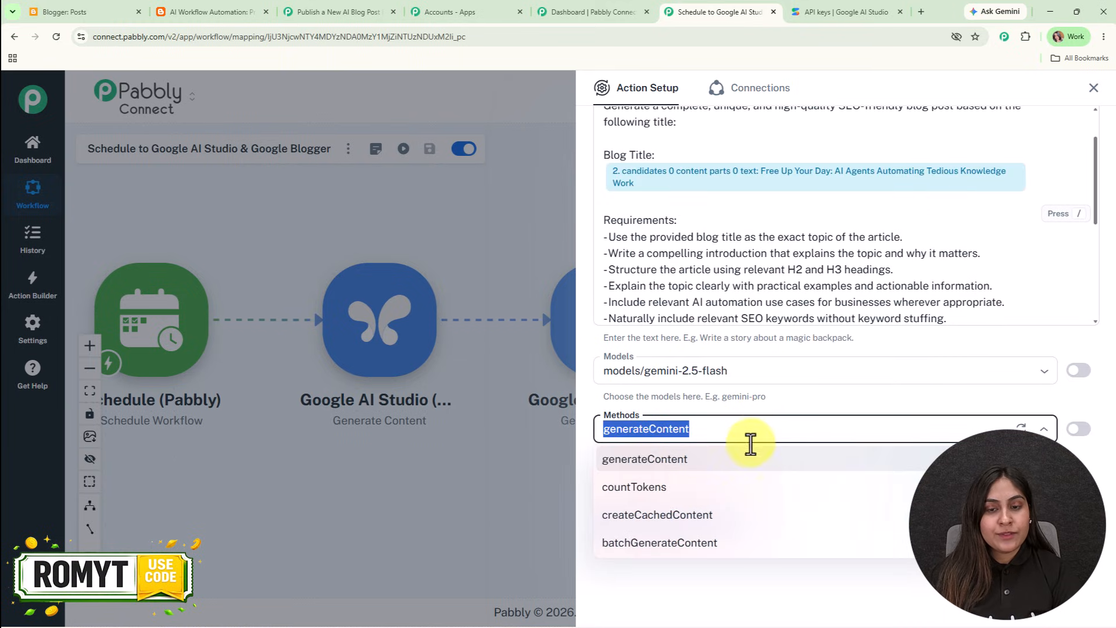
pyautogui.click(737, 460)
pyautogui.click(663, 530)
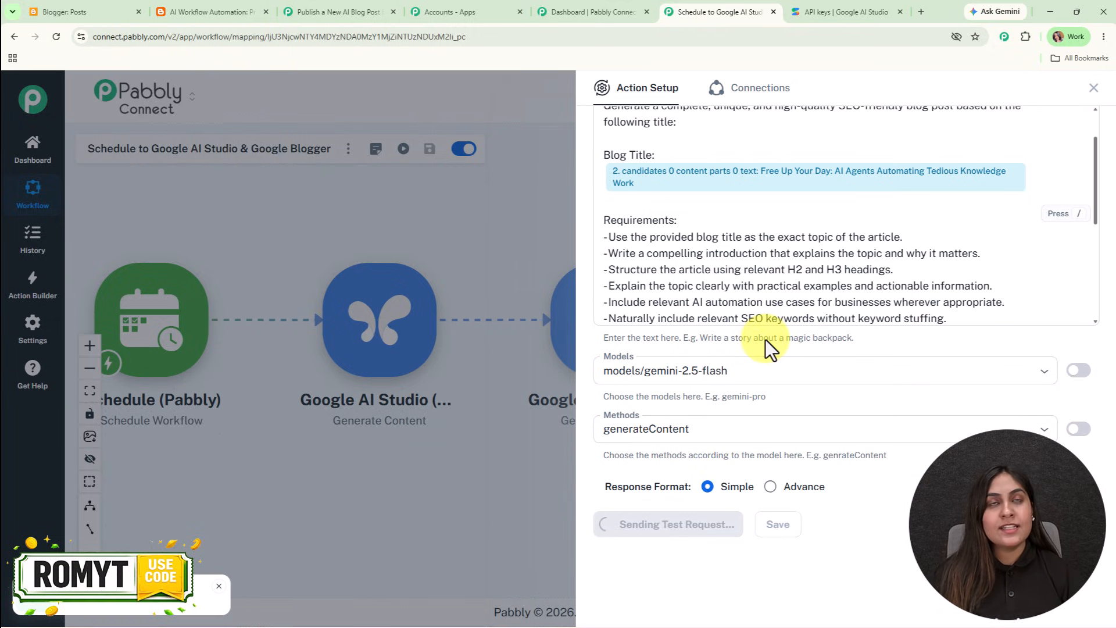
pyautogui.scroll(-2, 919, 372)
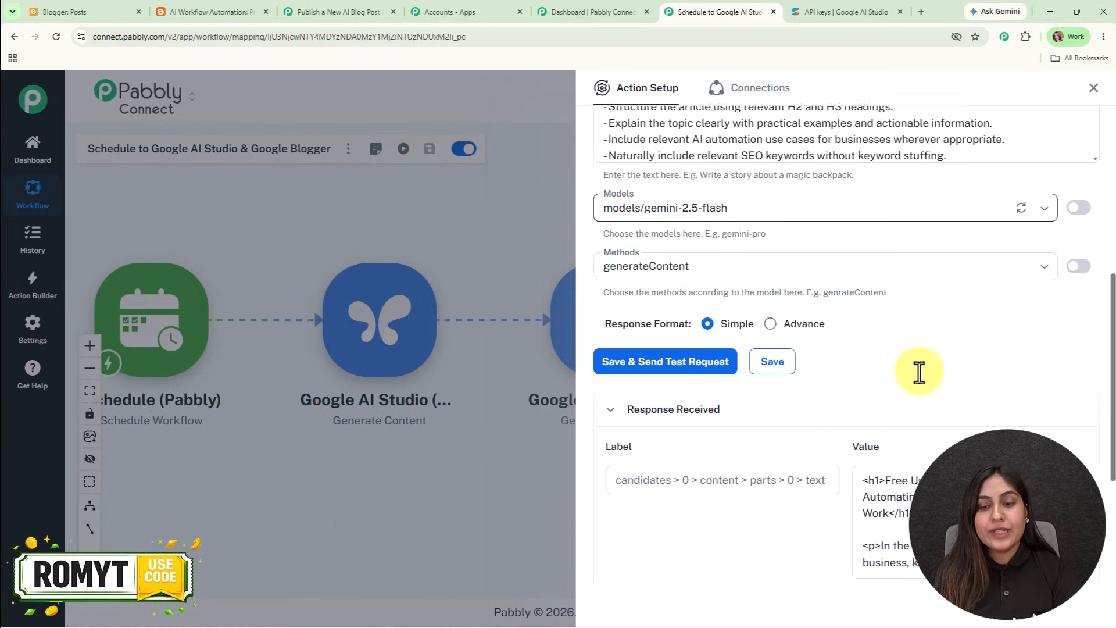
pyautogui.scroll(-4, 919, 372)
pyautogui.scroll(-3, 949, 323)
pyautogui.scroll(-8, 949, 333)
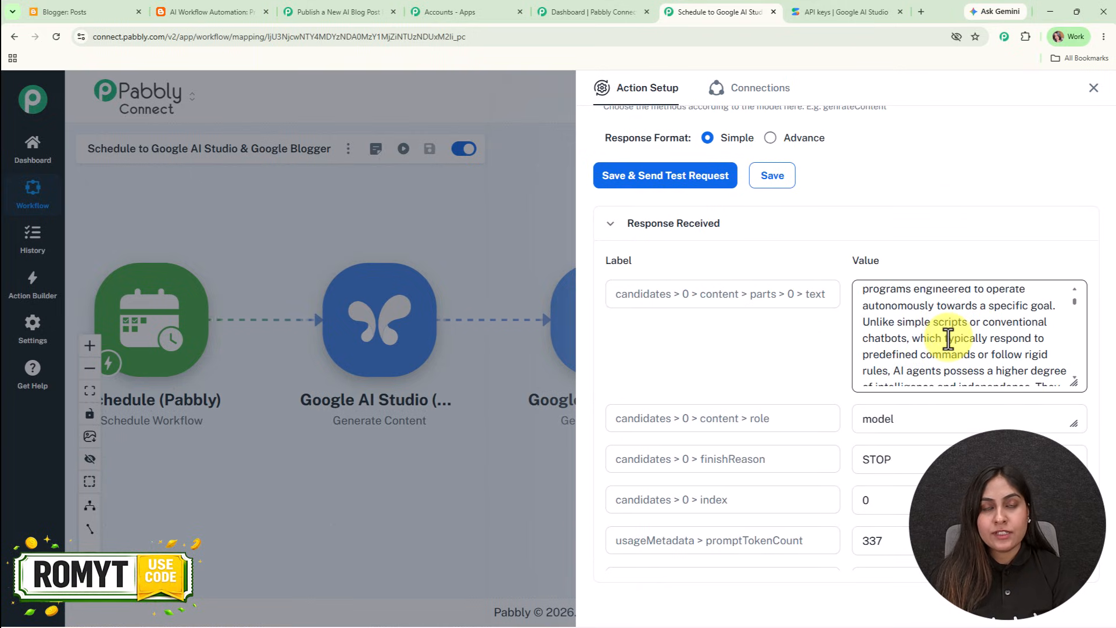
# Close the second Google AI Studio action and begin adding a new connection for the Google Blogger Create a Post action
pyautogui.click(1093, 87)
pyautogui.click(836, 319)
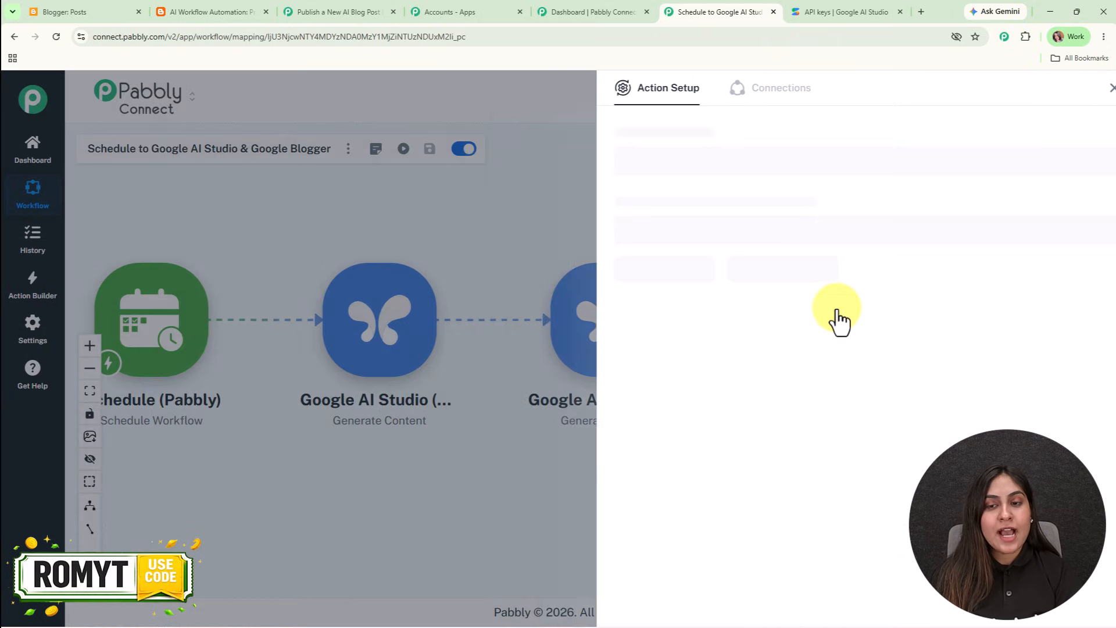
pyautogui.click(653, 268)
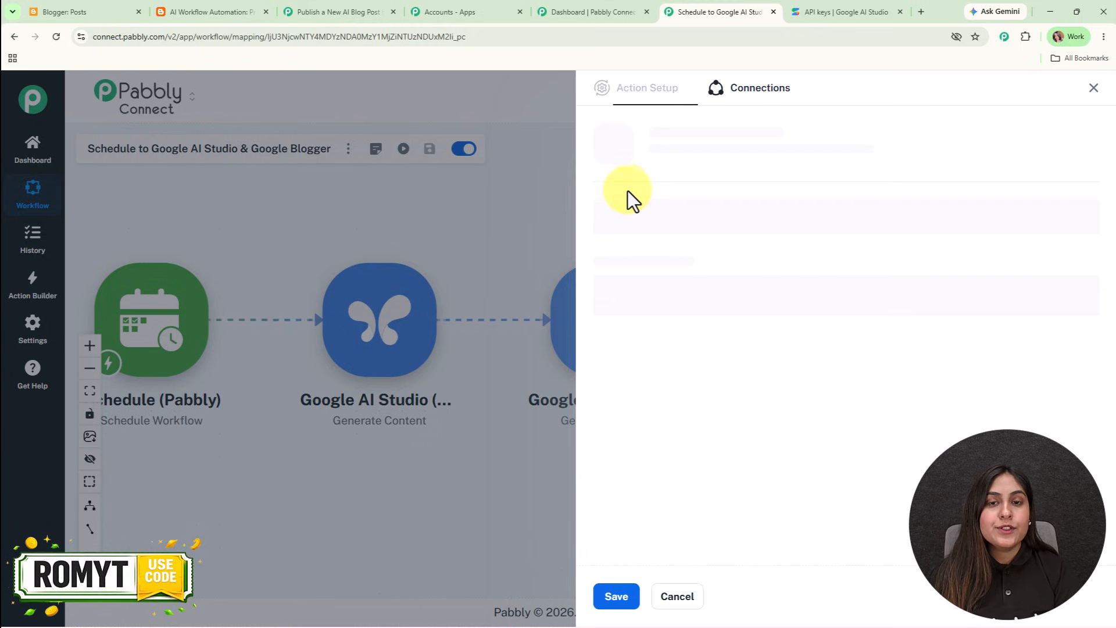
pyautogui.click(639, 197)
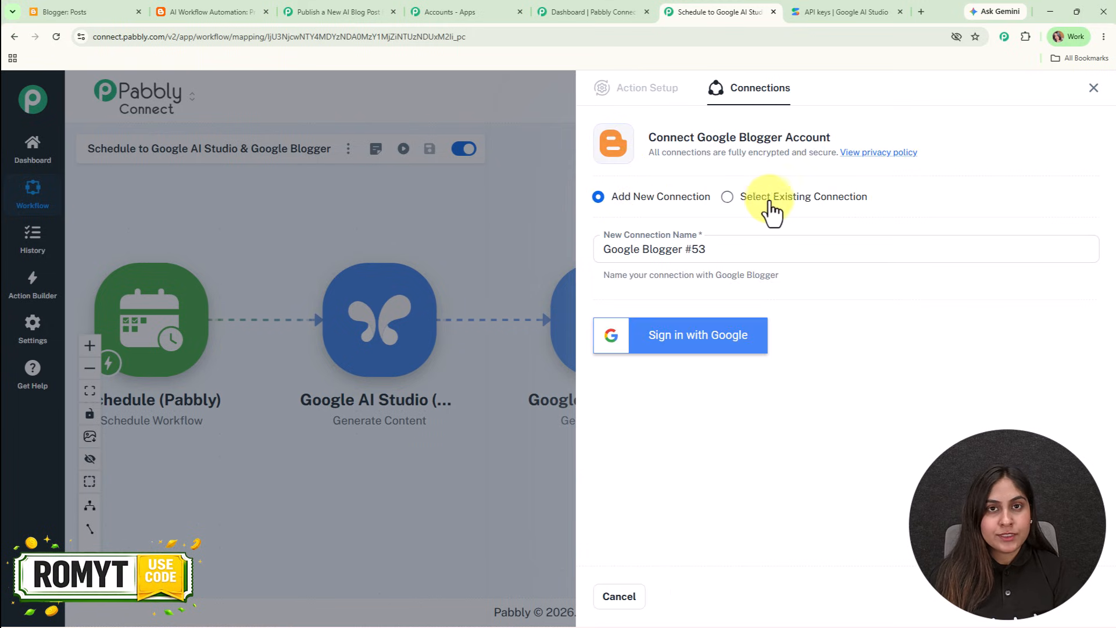
# Authorize the Google Blogger #53 connection by signing in with the blog owner's Gmail account and granting Pabbly Connect access
pyautogui.click(702, 355)
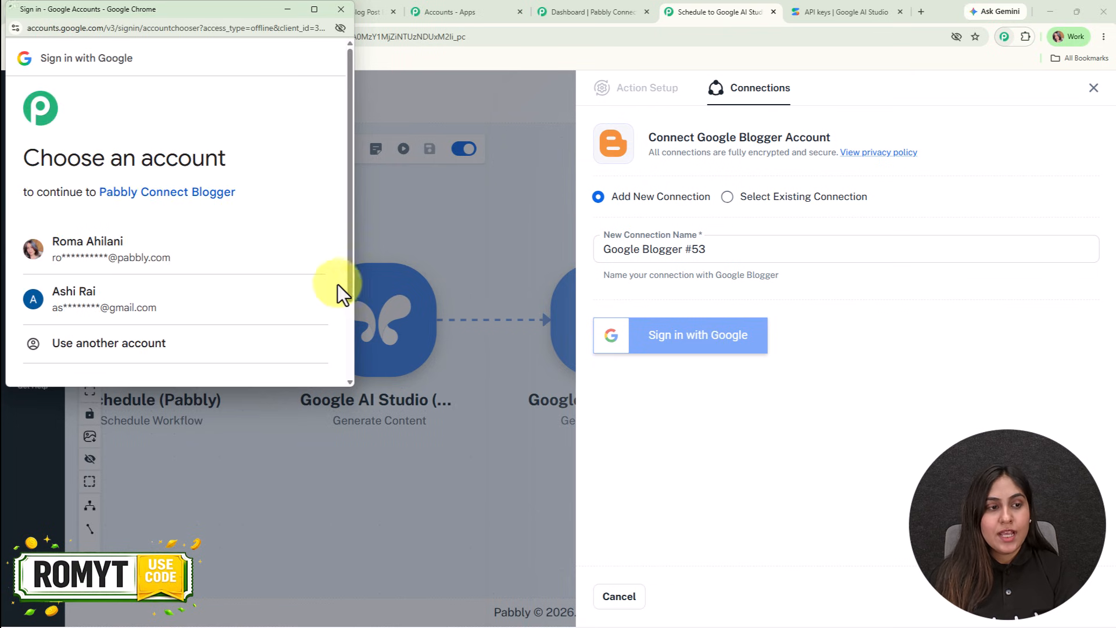
pyautogui.click(275, 300)
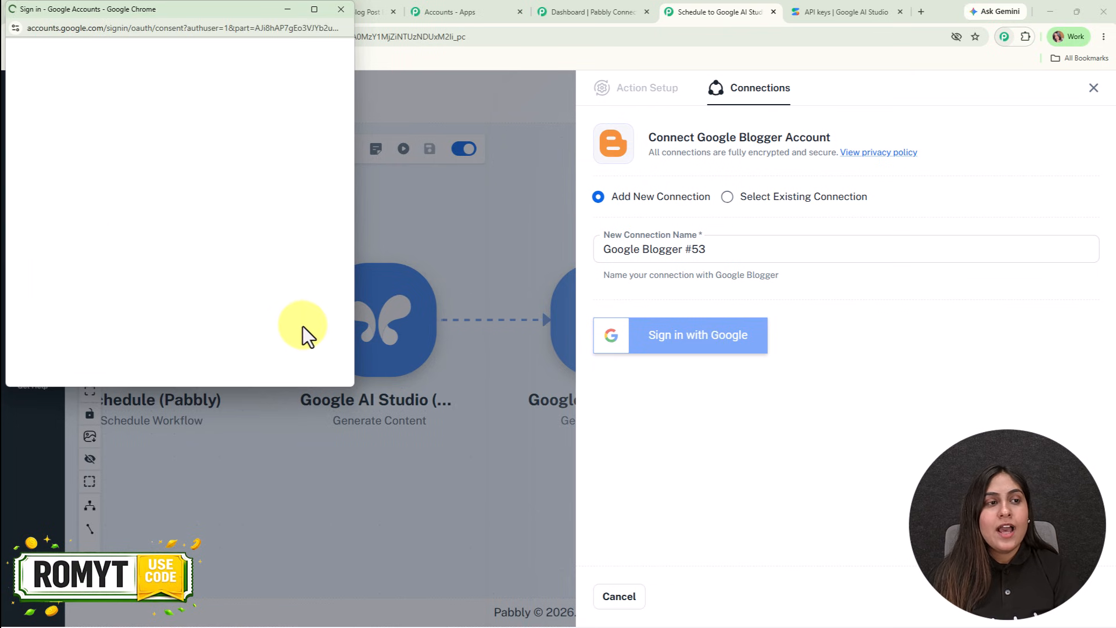
pyautogui.scroll(-3, 221, 290)
pyautogui.scroll(-3, 230, 325)
pyautogui.click(264, 318)
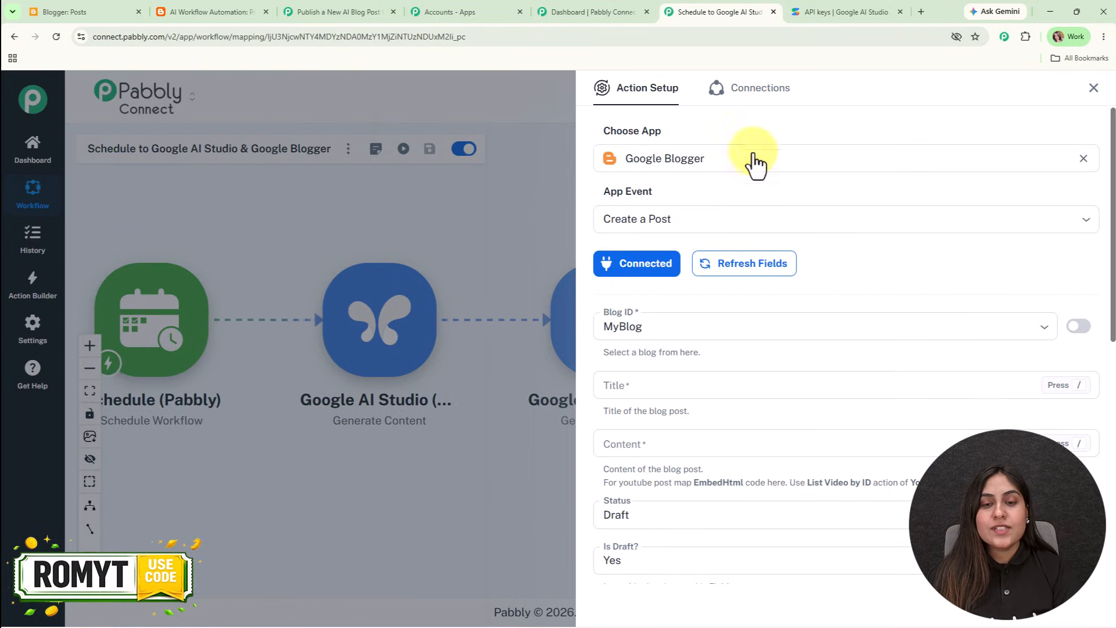
# Check the blog's name in Blogger, then choose MyBlog as the Blog ID in the Create a Post action
pyautogui.scroll(-2, 923, 198)
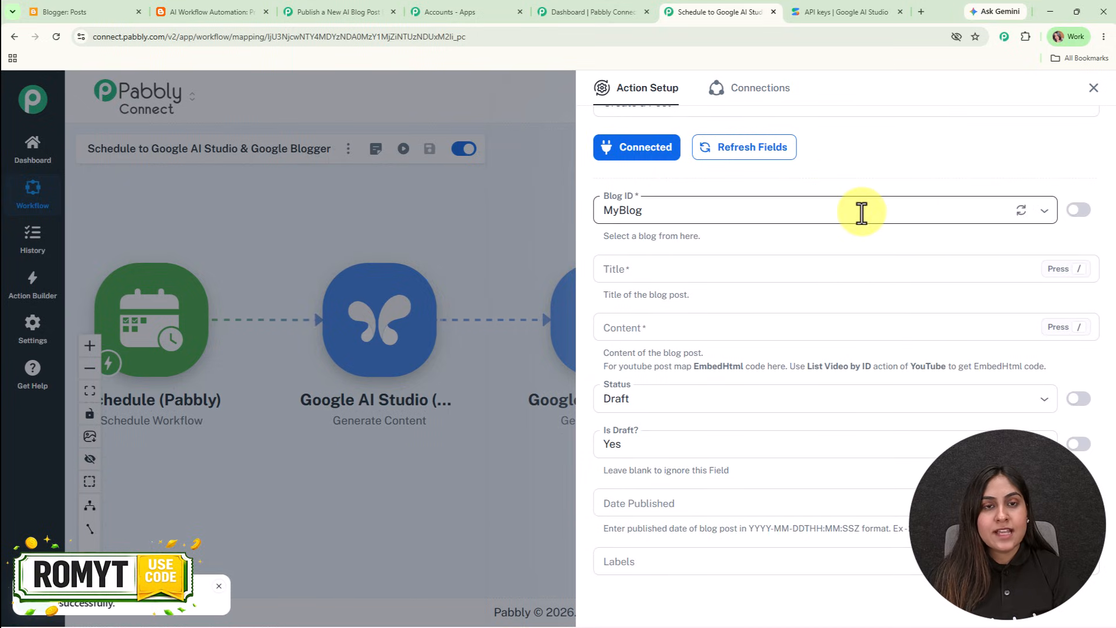
pyautogui.click(128, 11)
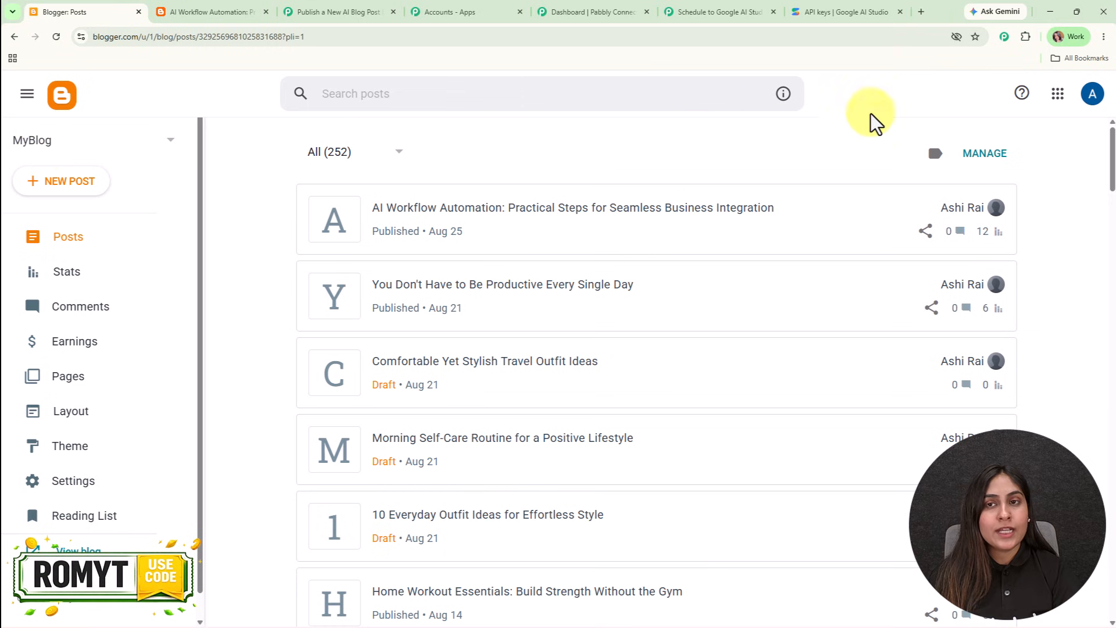
pyautogui.click(756, 11)
pyautogui.click(652, 210)
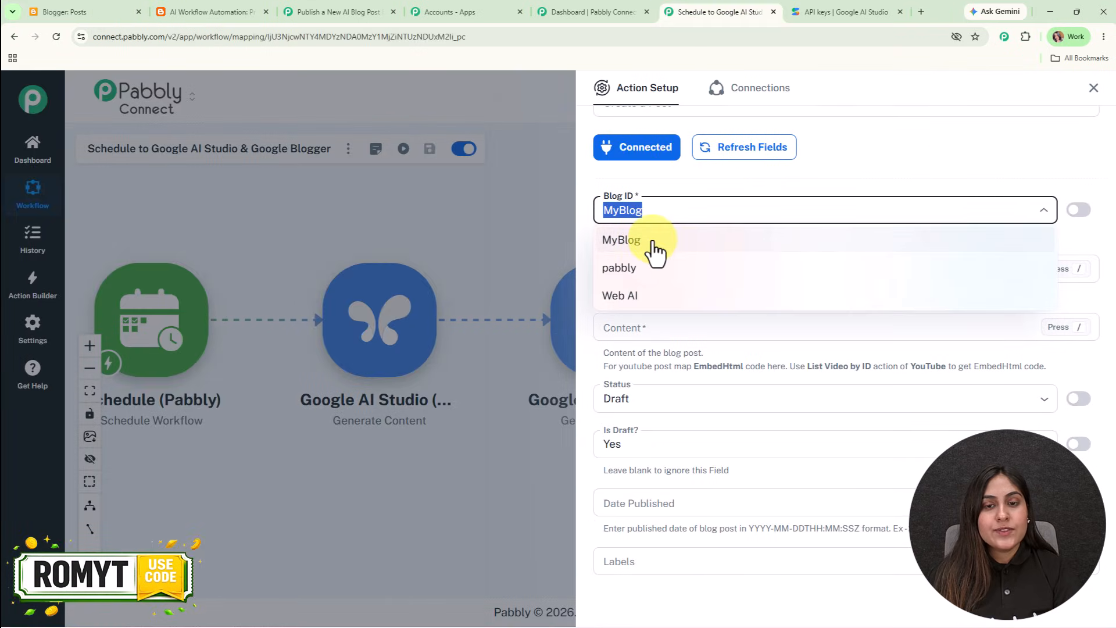
pyautogui.click(652, 244)
# Map the post's Title to the text response of step 2, Google AI Studio Generate Content
pyautogui.click(660, 267)
pyautogui.write('/')
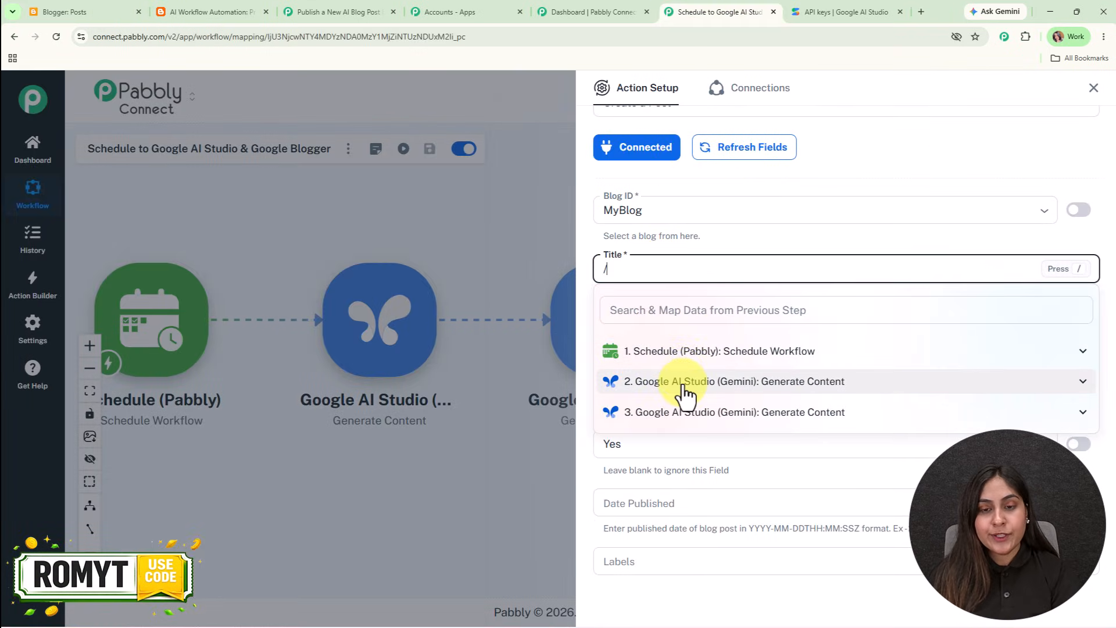
pyautogui.click(685, 385)
pyautogui.click(703, 403)
# Map the post's Content to the text response of step 3, Google AI Studio Generate Content
pyautogui.click(613, 337)
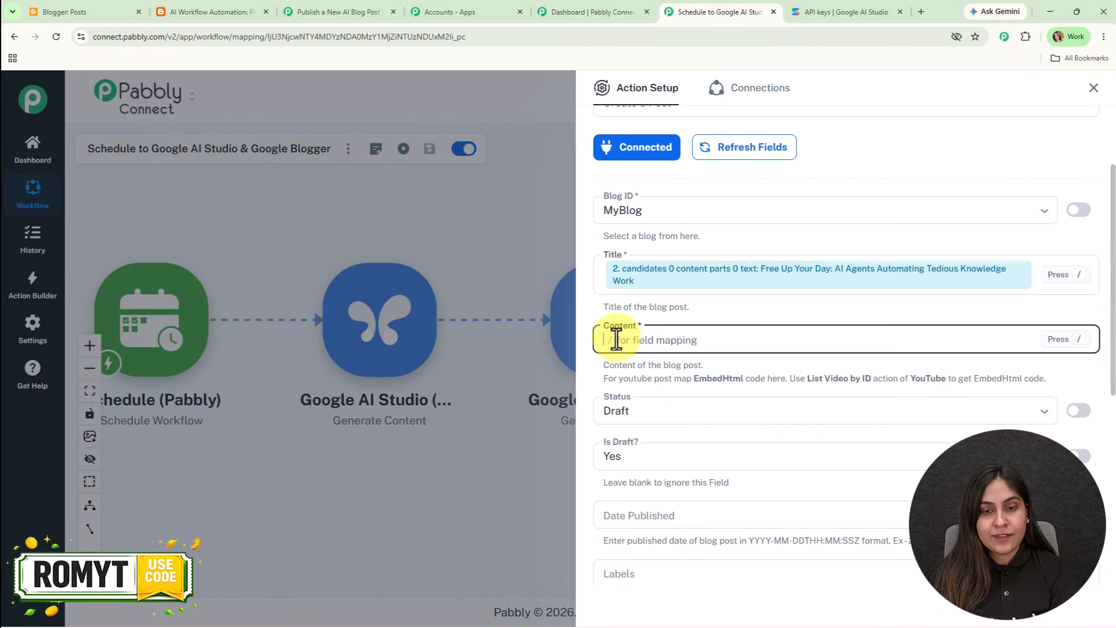
pyautogui.write('/')
pyautogui.click(671, 483)
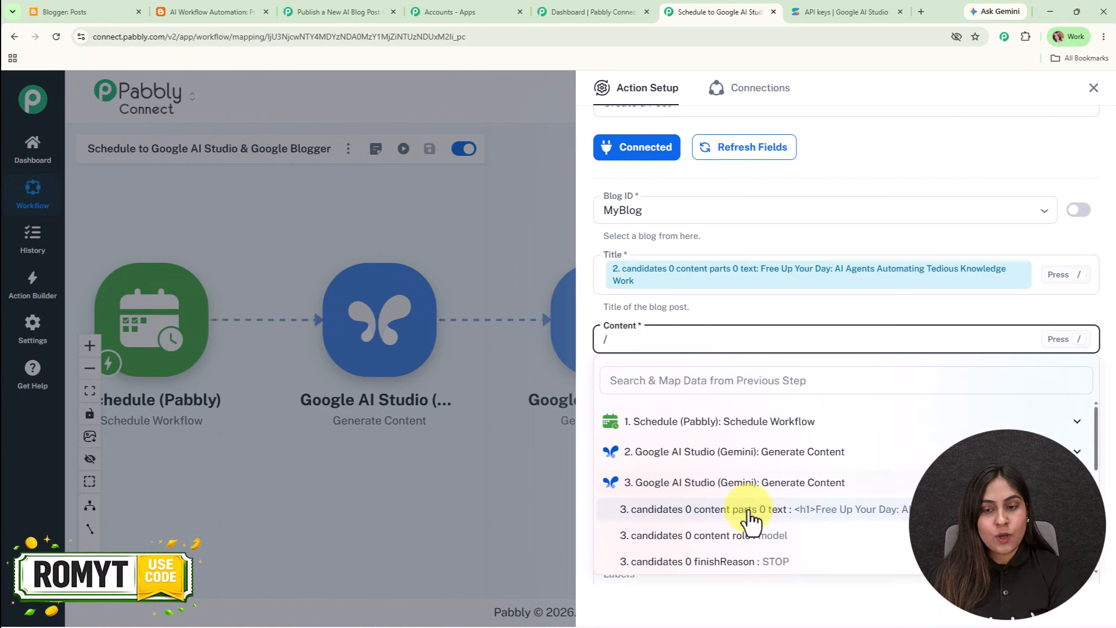
pyautogui.click(747, 517)
# Set the blog post's Status to Live and Is Draft to No, leaving the optional date, label and location fields blank
pyautogui.scroll(-5, 846, 314)
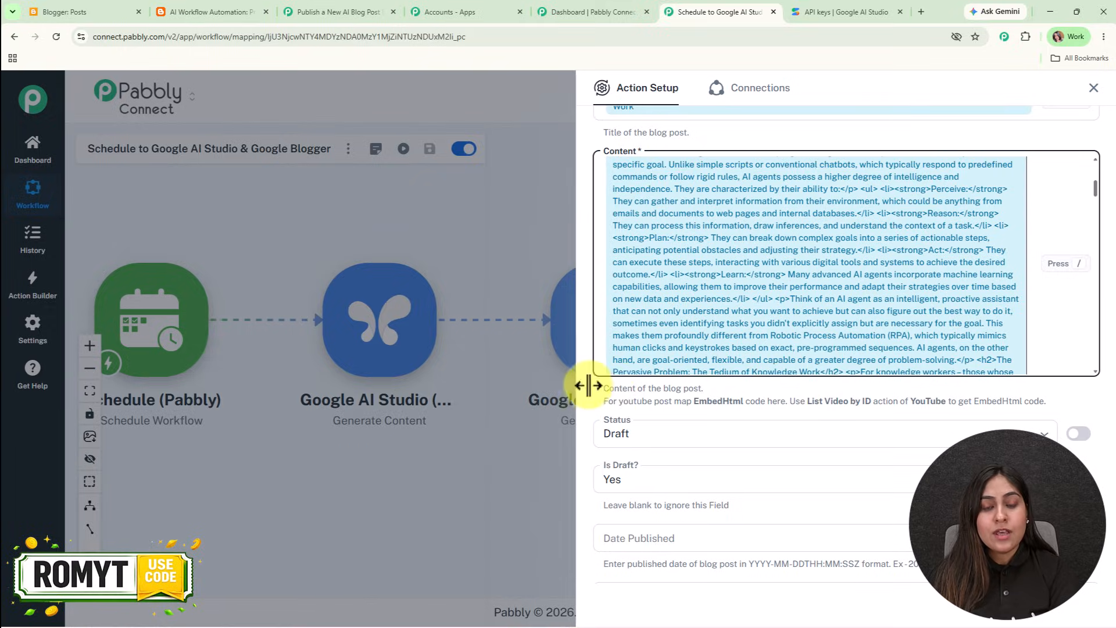
pyautogui.scroll(-4, 826, 381)
pyautogui.click(675, 196)
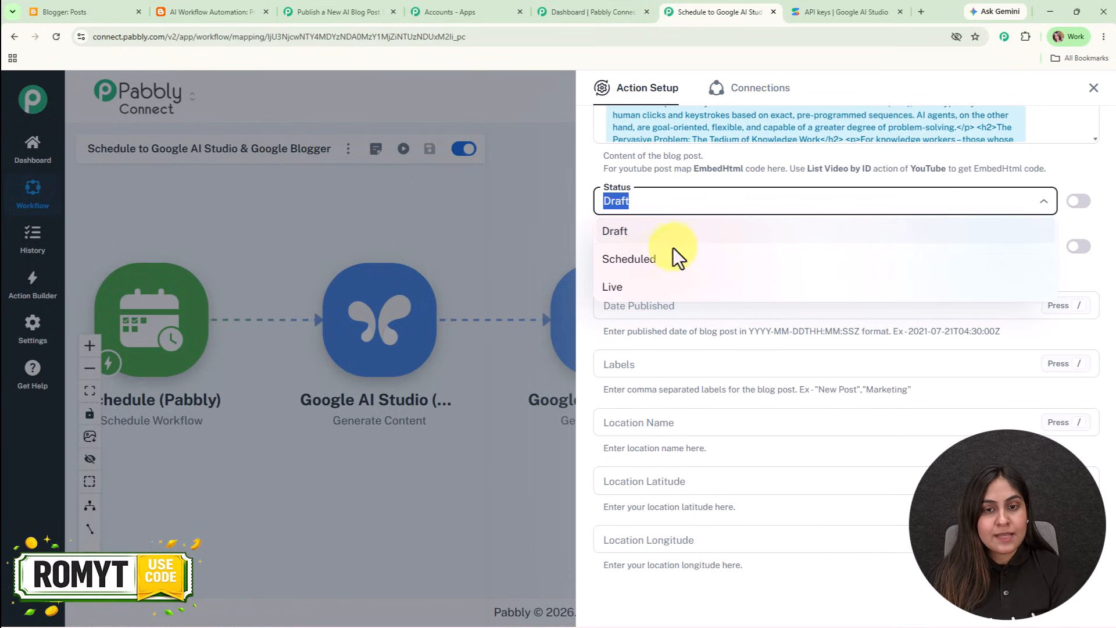
pyautogui.click(677, 289)
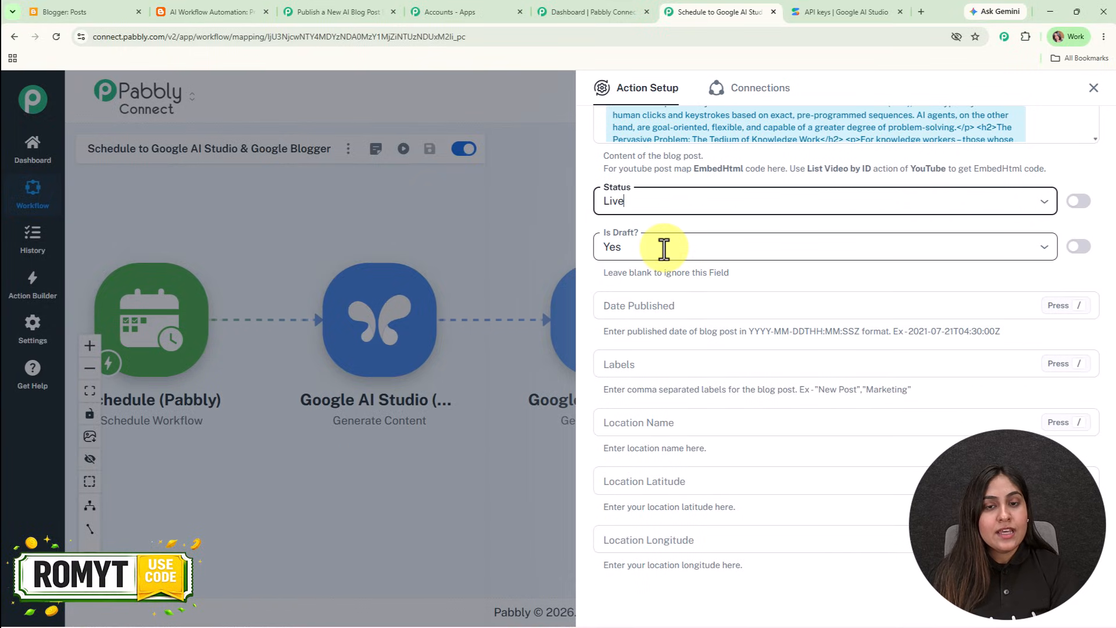
pyautogui.click(664, 248)
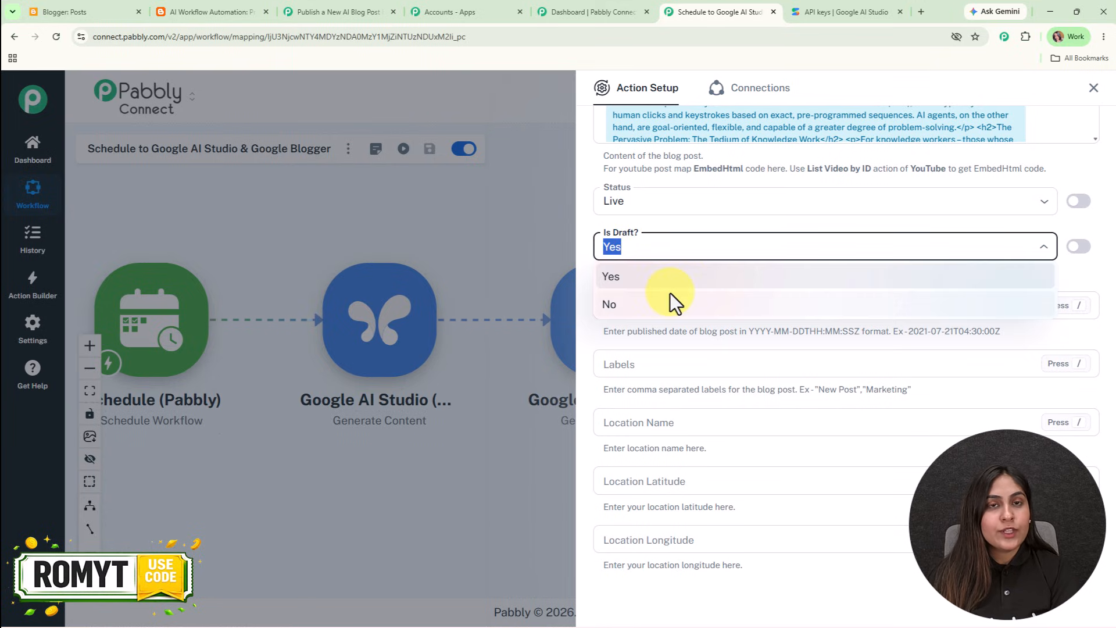
pyautogui.click(671, 301)
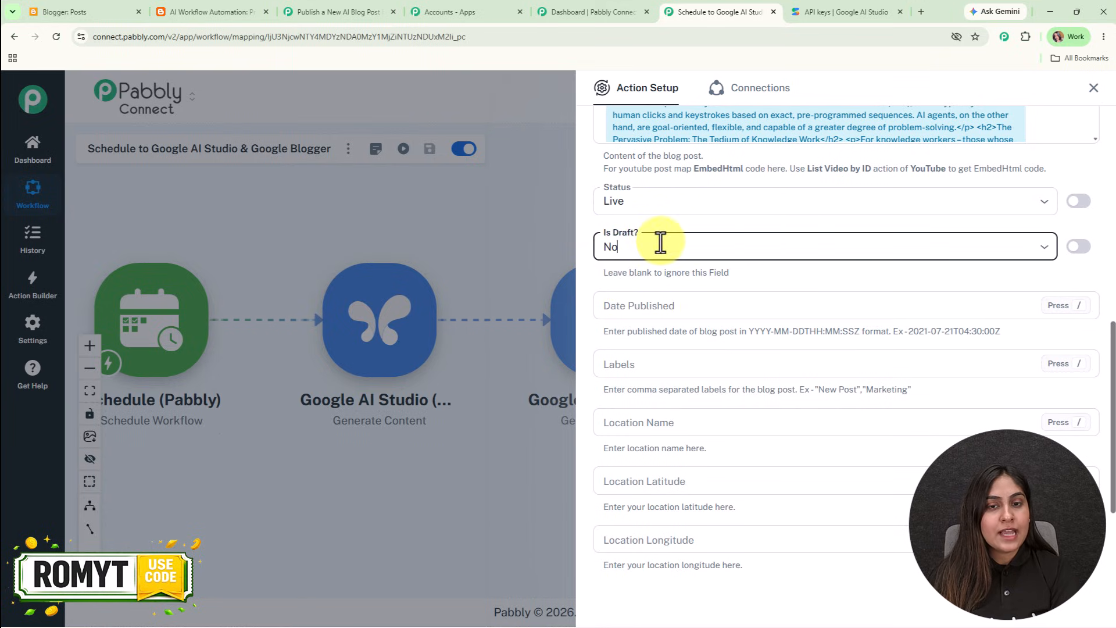
pyautogui.scroll(-3, 714, 344)
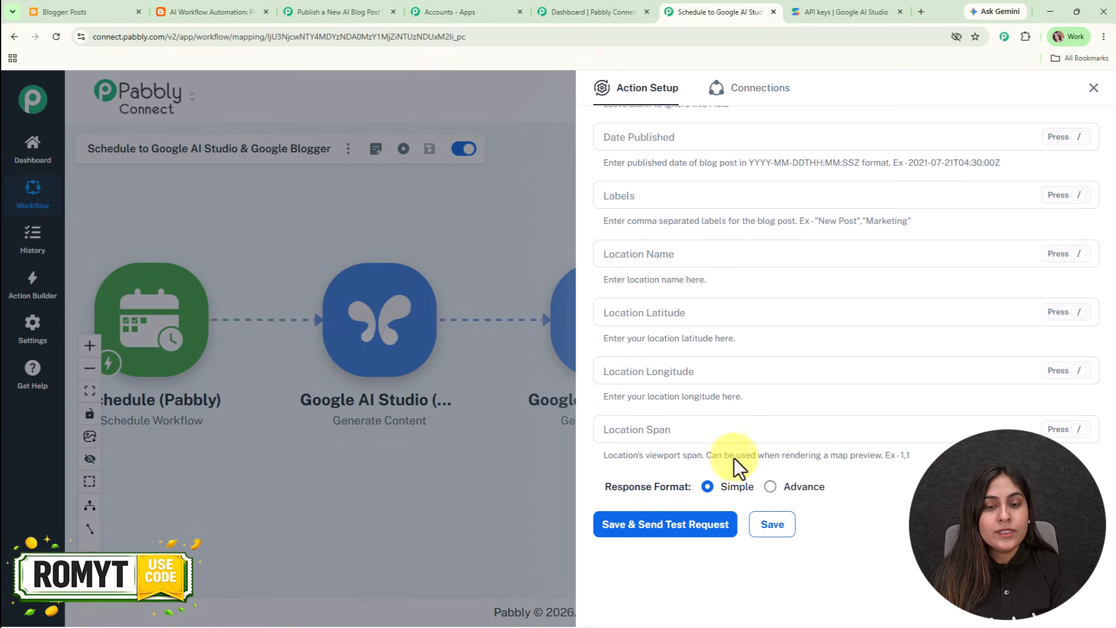
# Save the Create a Post action, send its test request, review the response fields and return to the workflow canvas
pyautogui.click(709, 529)
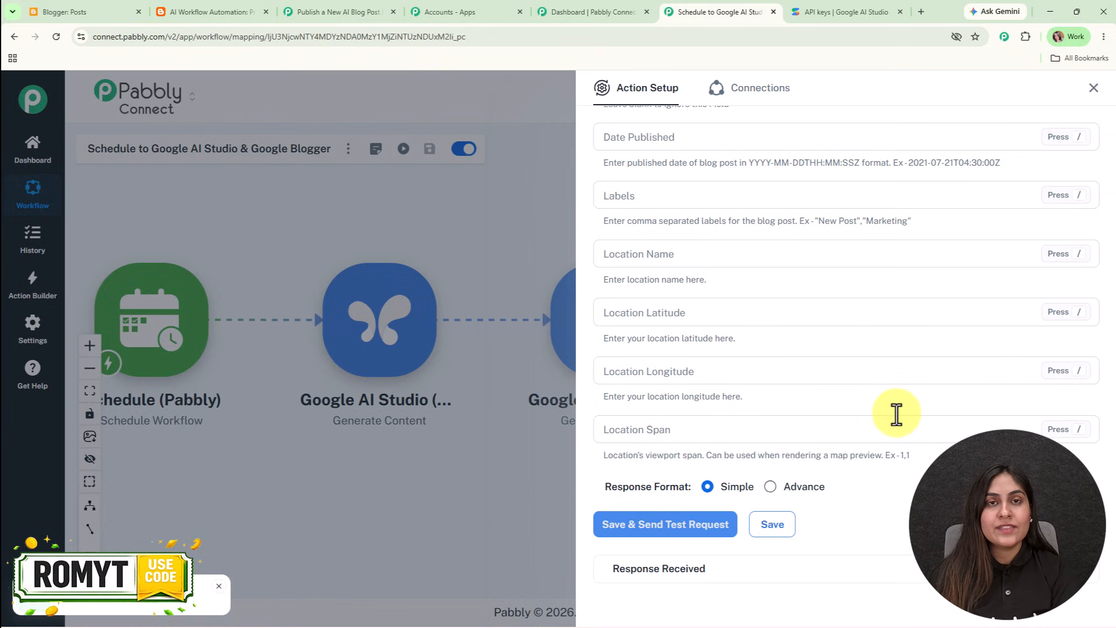
pyautogui.scroll(-5, 895, 406)
pyautogui.scroll(-2, 894, 406)
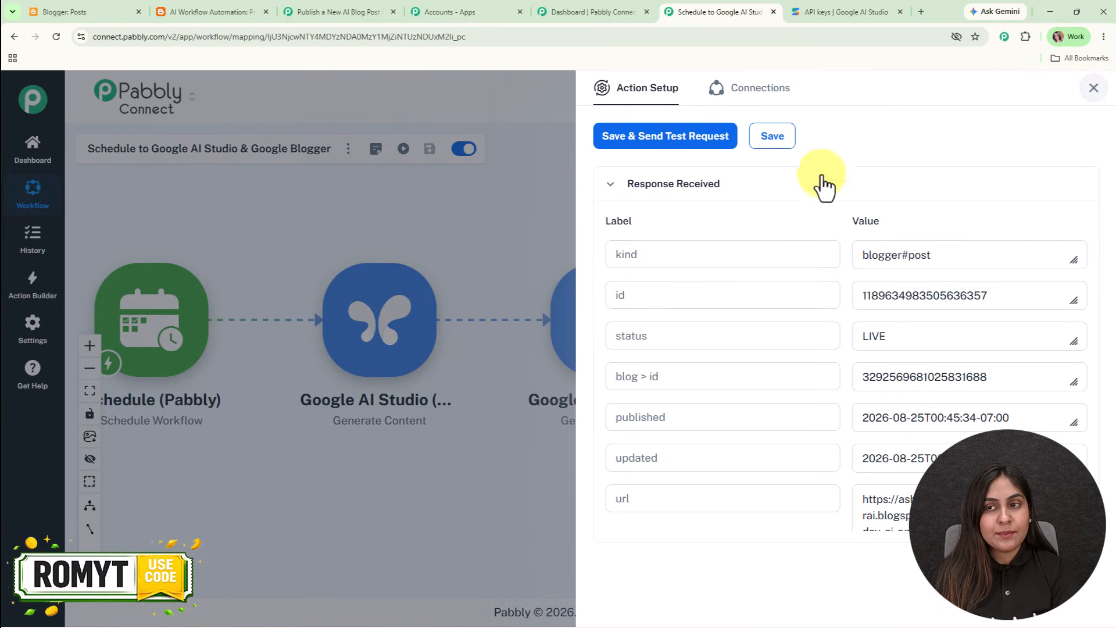
pyautogui.click(533, 185)
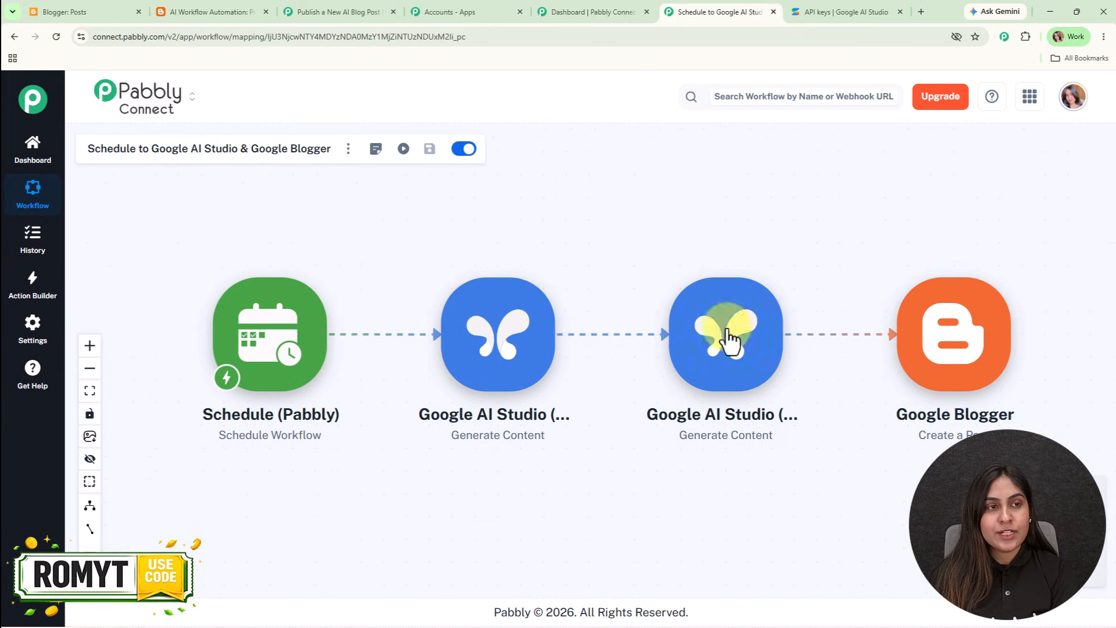
# Switch to Blogger, view the newest post's published page and read through the article, then return to the Pabbly Connect workflow
pyautogui.click(113, 11)
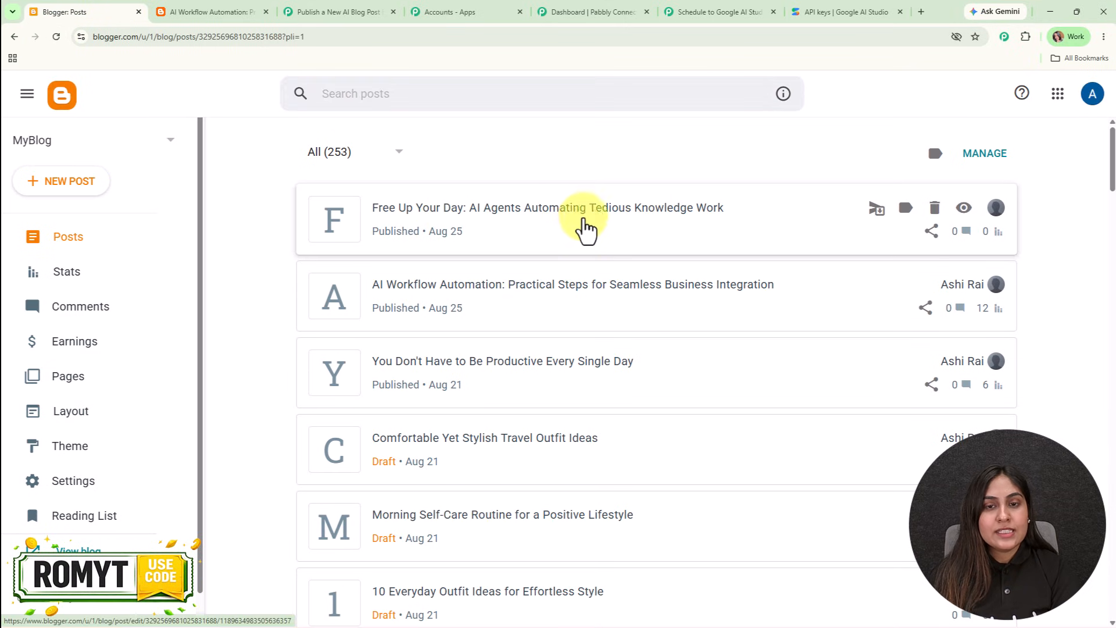
pyautogui.click(963, 208)
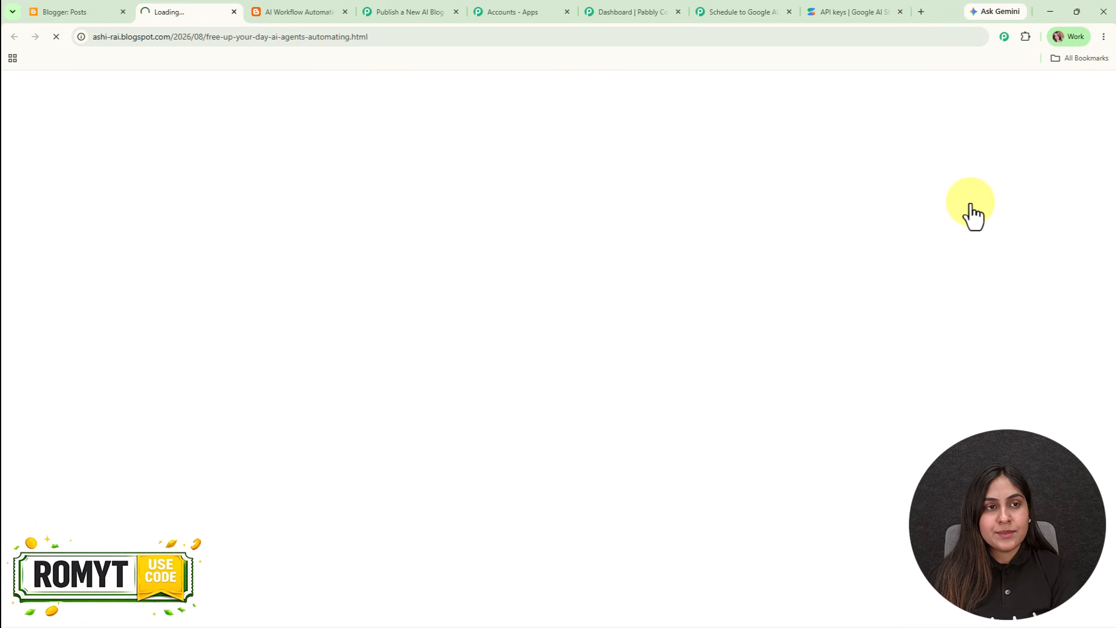
pyautogui.scroll(-15, 659, 308)
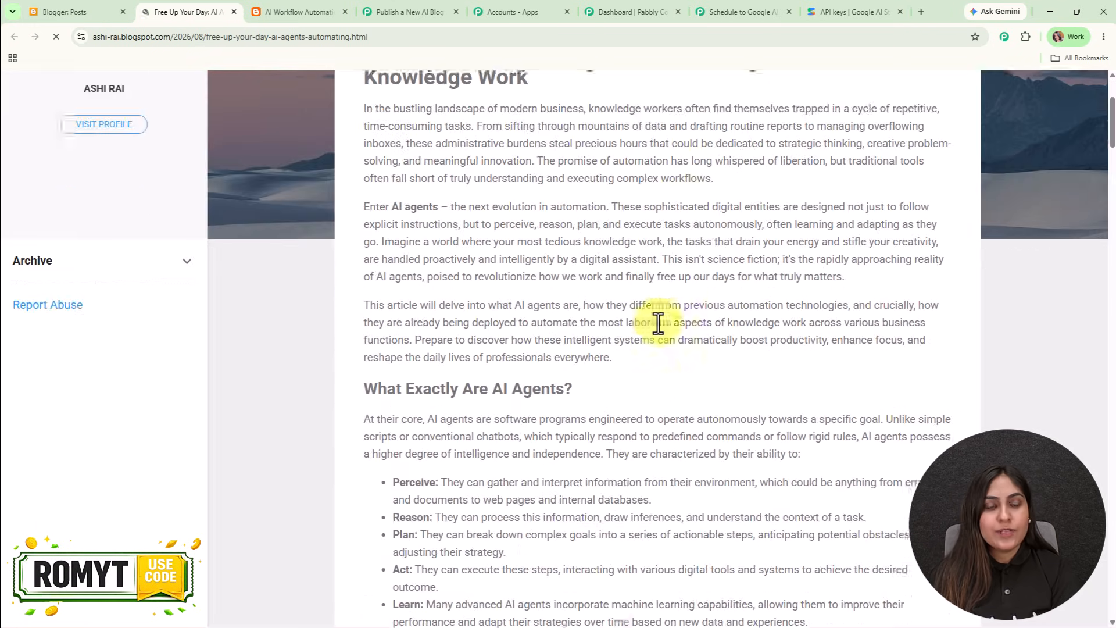
pyautogui.scroll(-17, 659, 309)
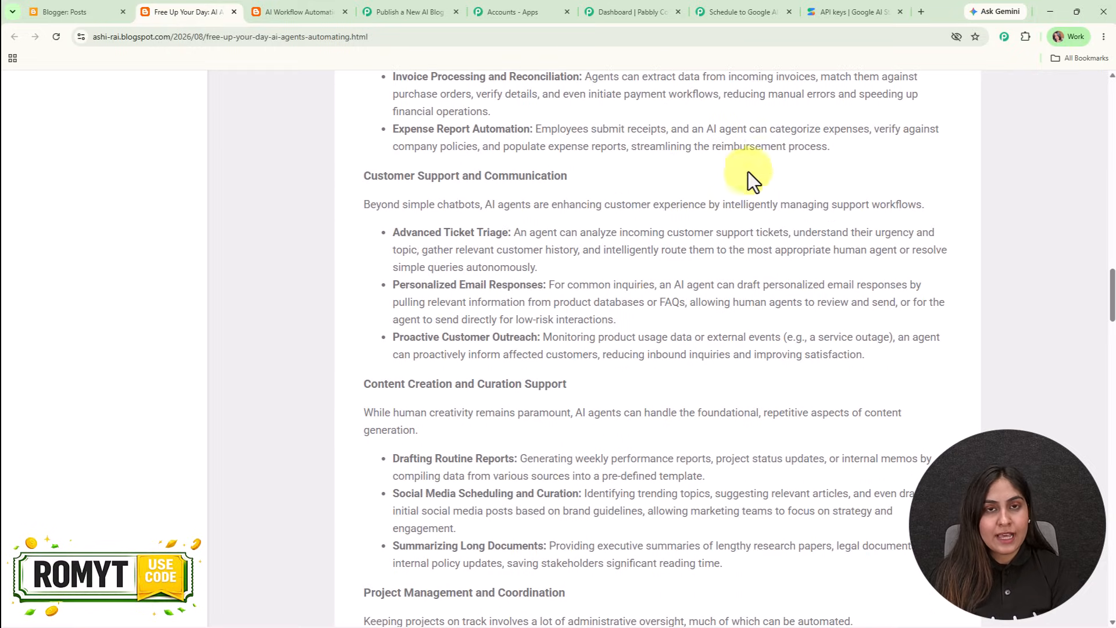
pyautogui.click(697, 11)
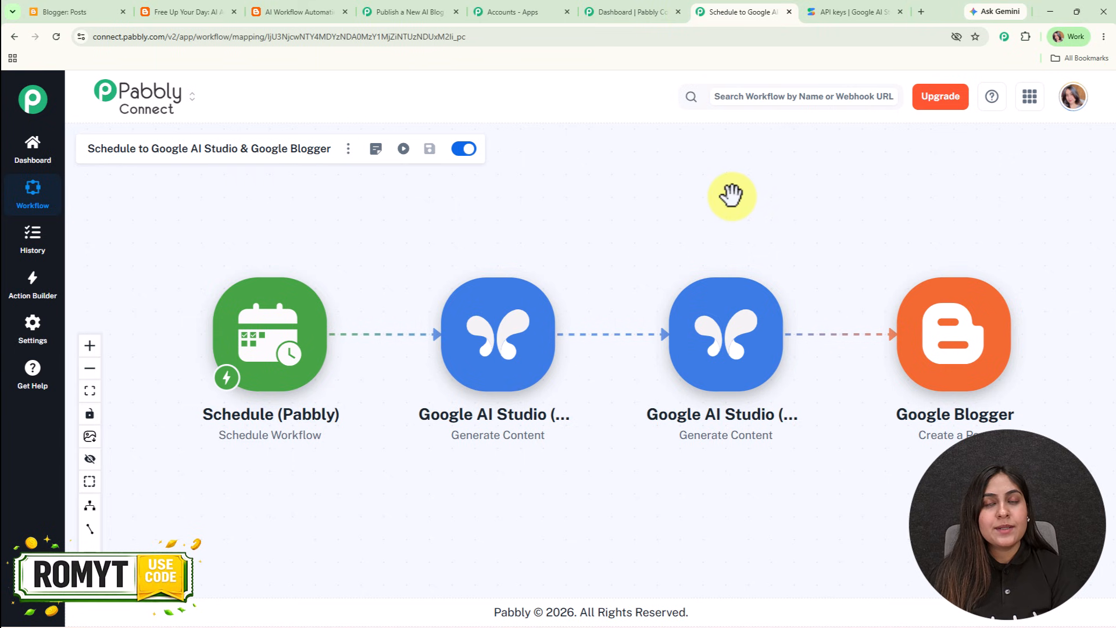